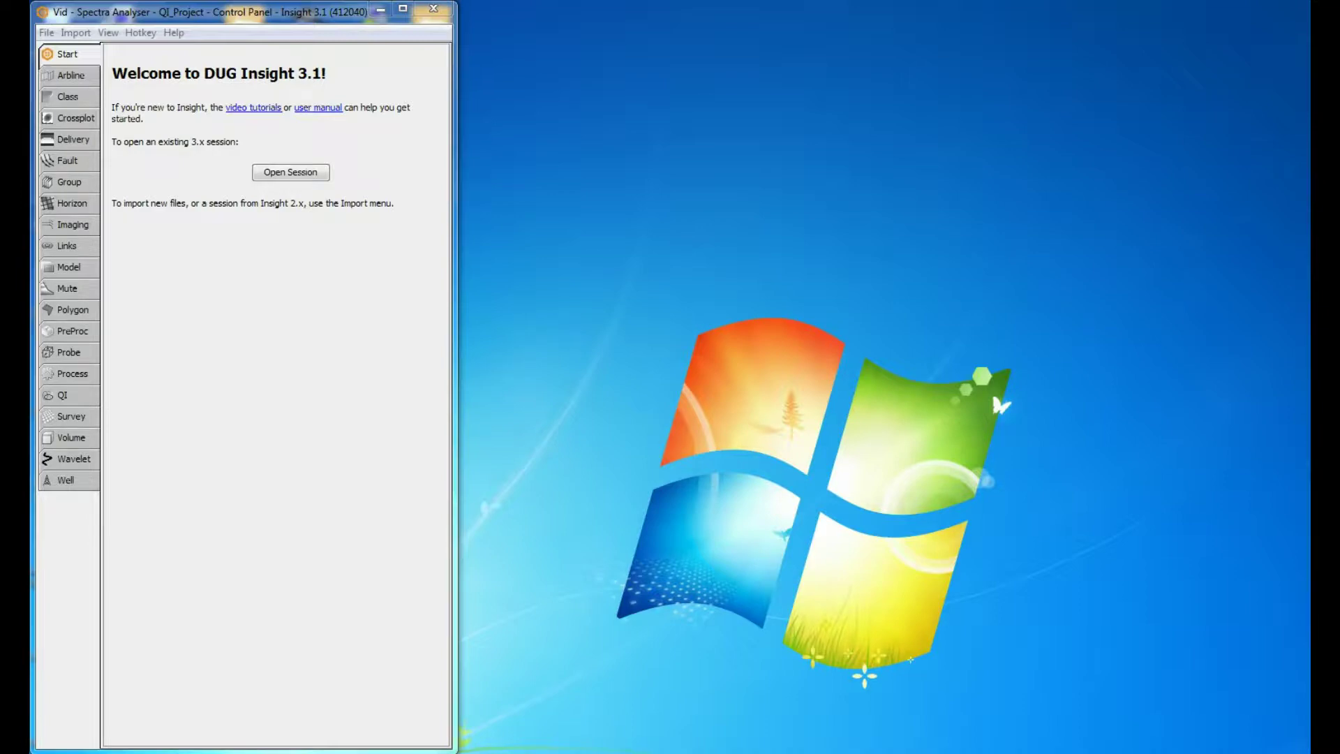
- Open an empty Spectra Analysis window with its Frequency Spectra plot from the View menu
left_click(108, 33)
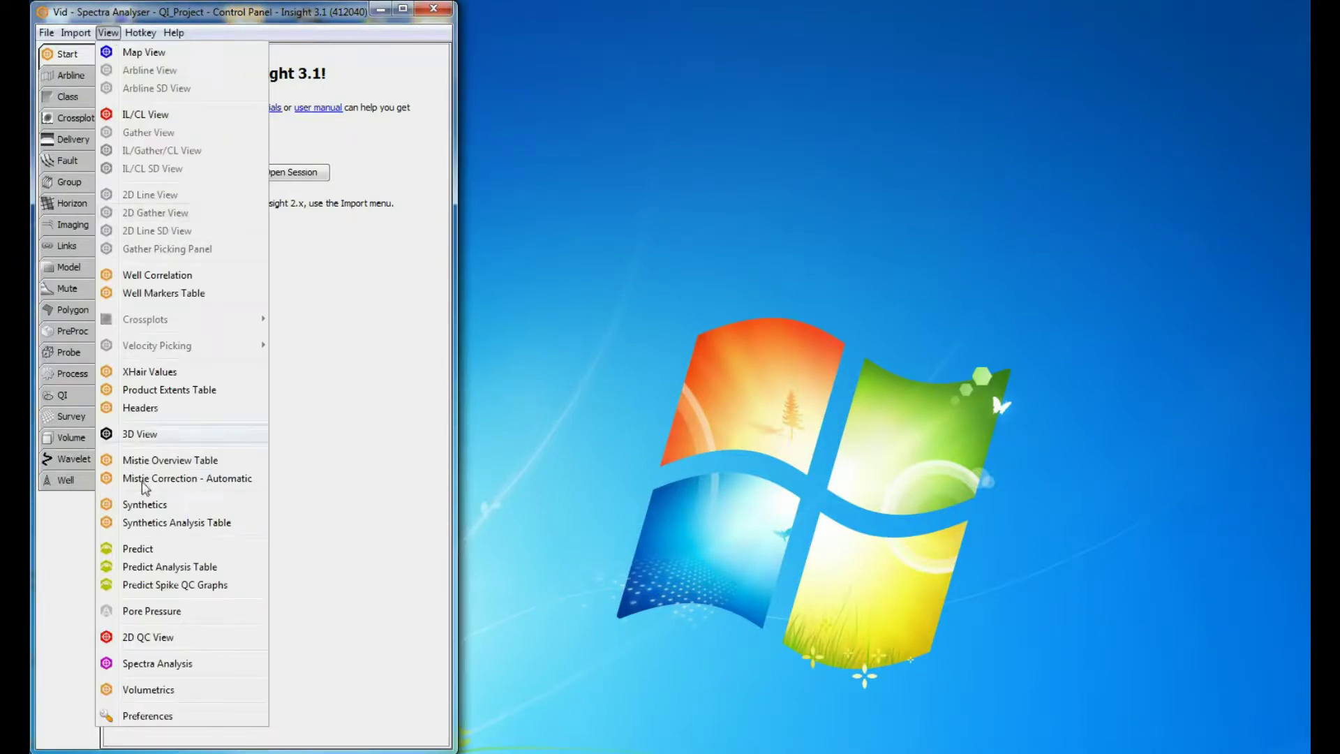
left_click(174, 667)
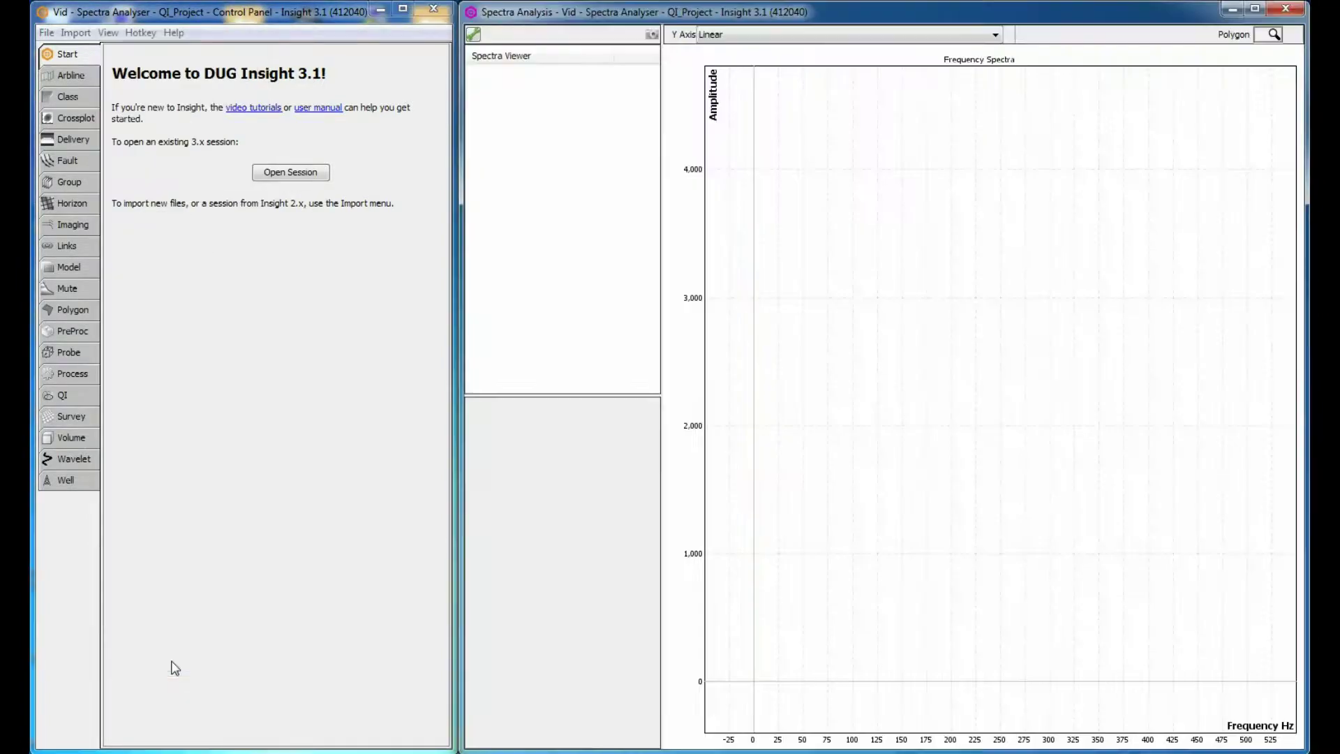
left_click(109, 32)
- Open a horizon Map View and create a new polygon named AOI
left_click(129, 53)
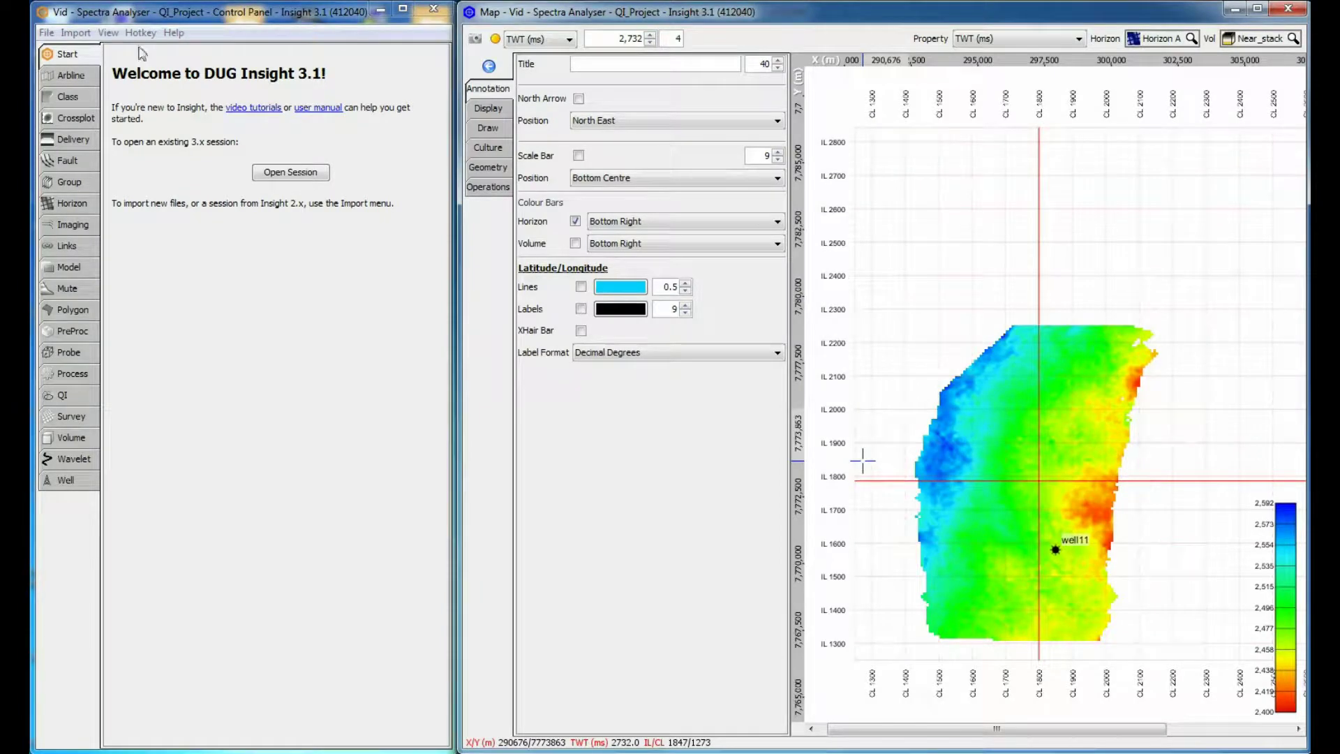
left_click(70, 309)
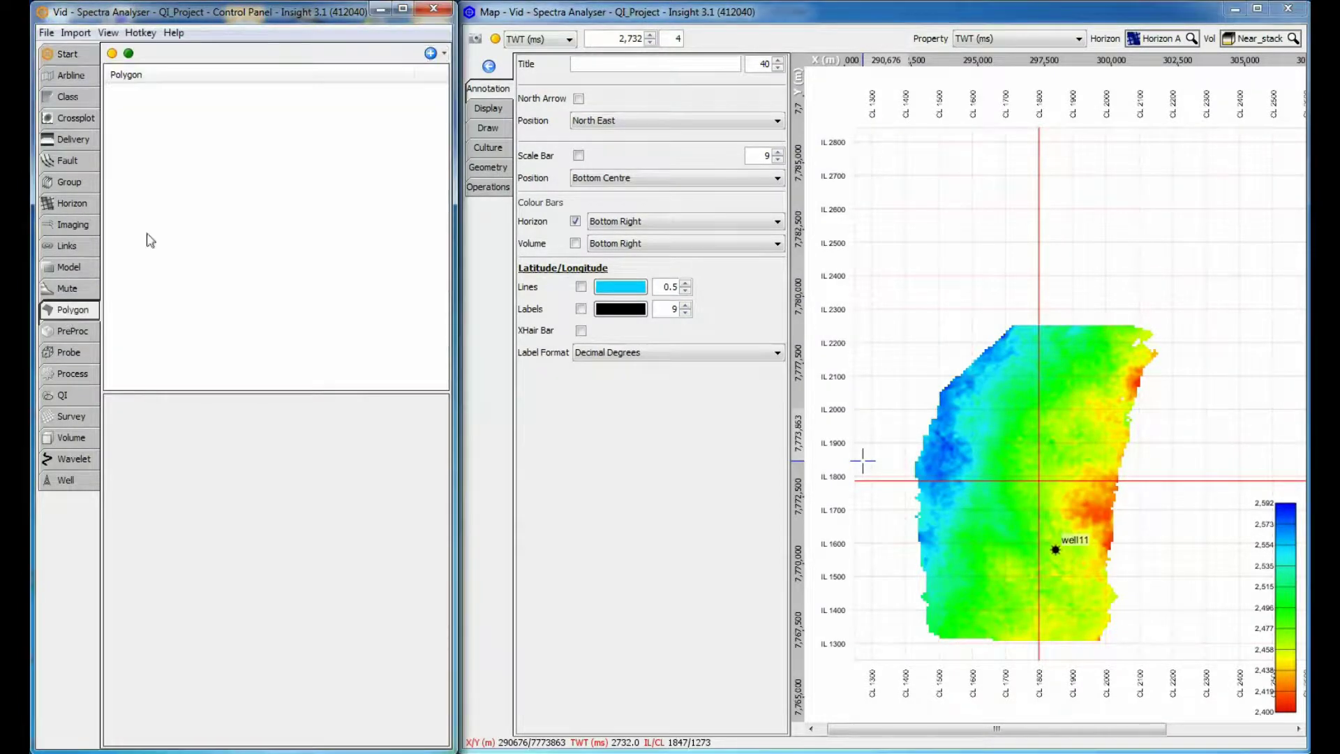
left_click(442, 54)
left_click(443, 76)
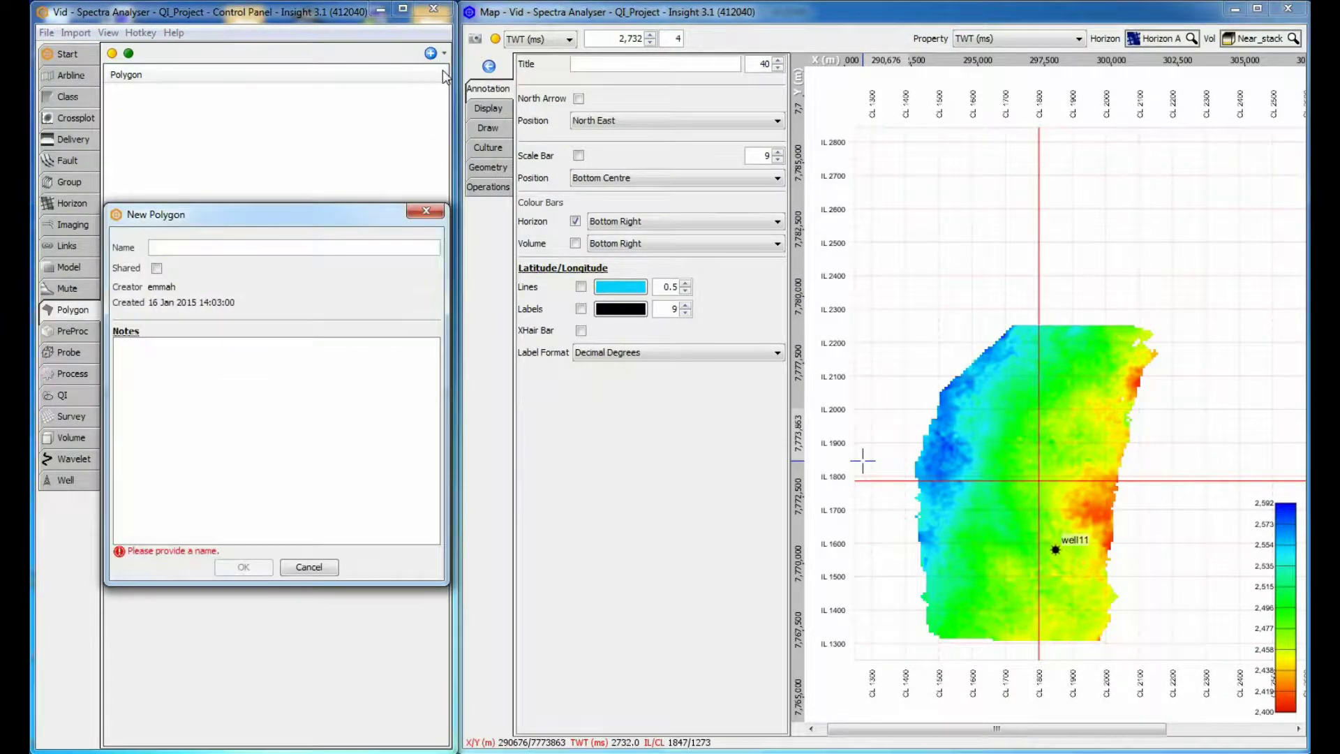
type("AOI")
key("Return")
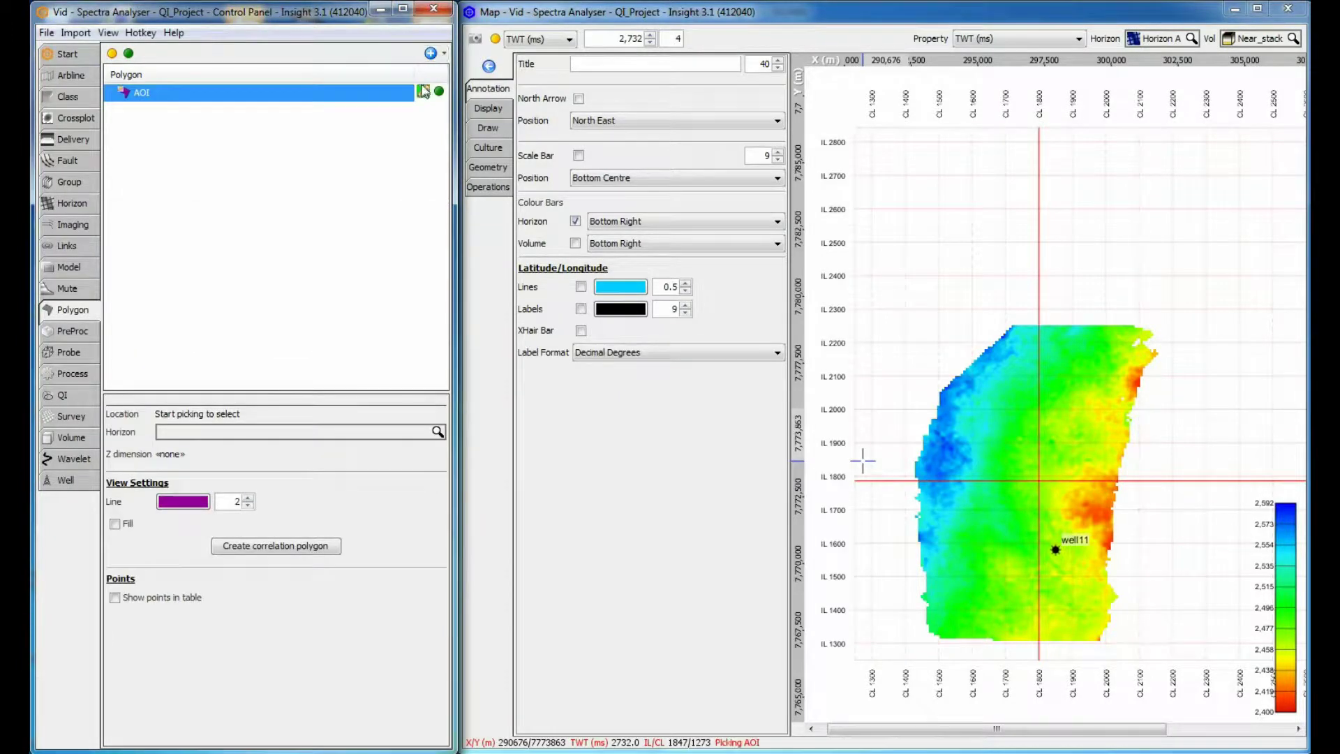
- Digitise the AOI polygon as a square enclosing well11
left_click(423, 92)
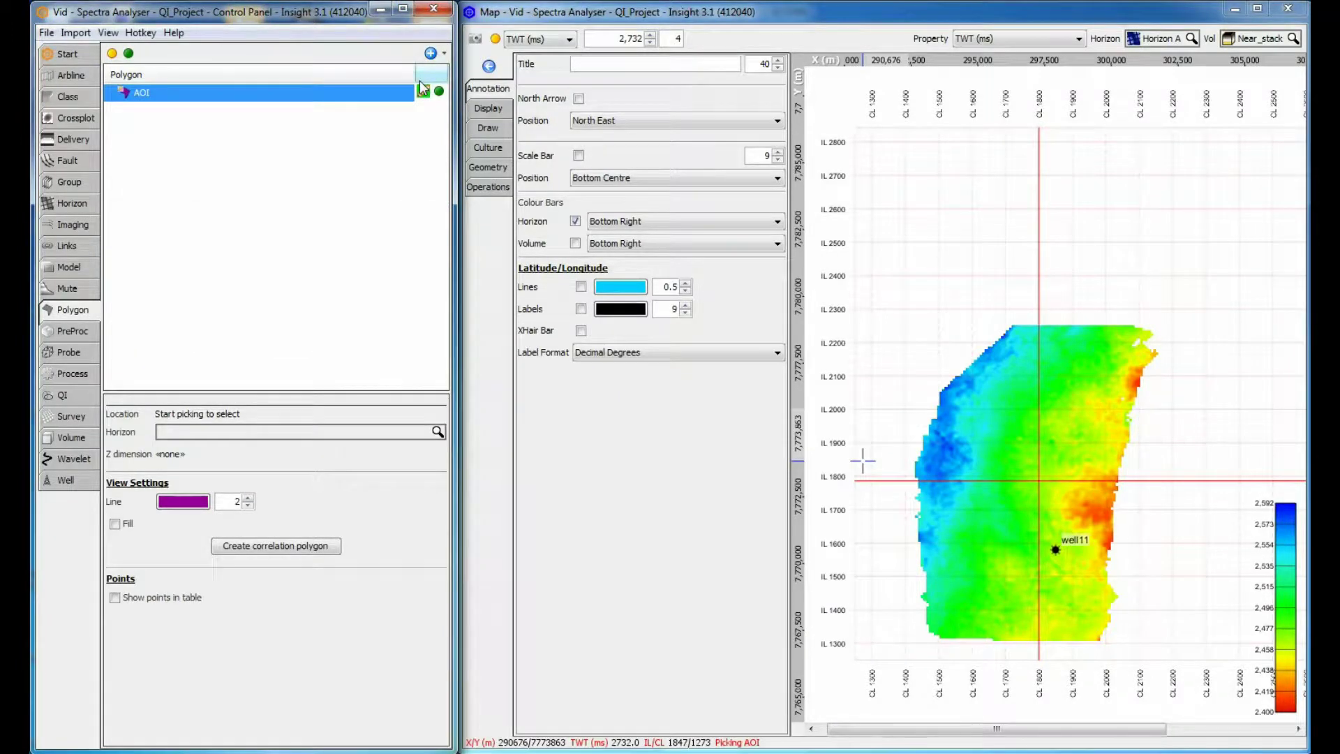
left_click(1046, 540)
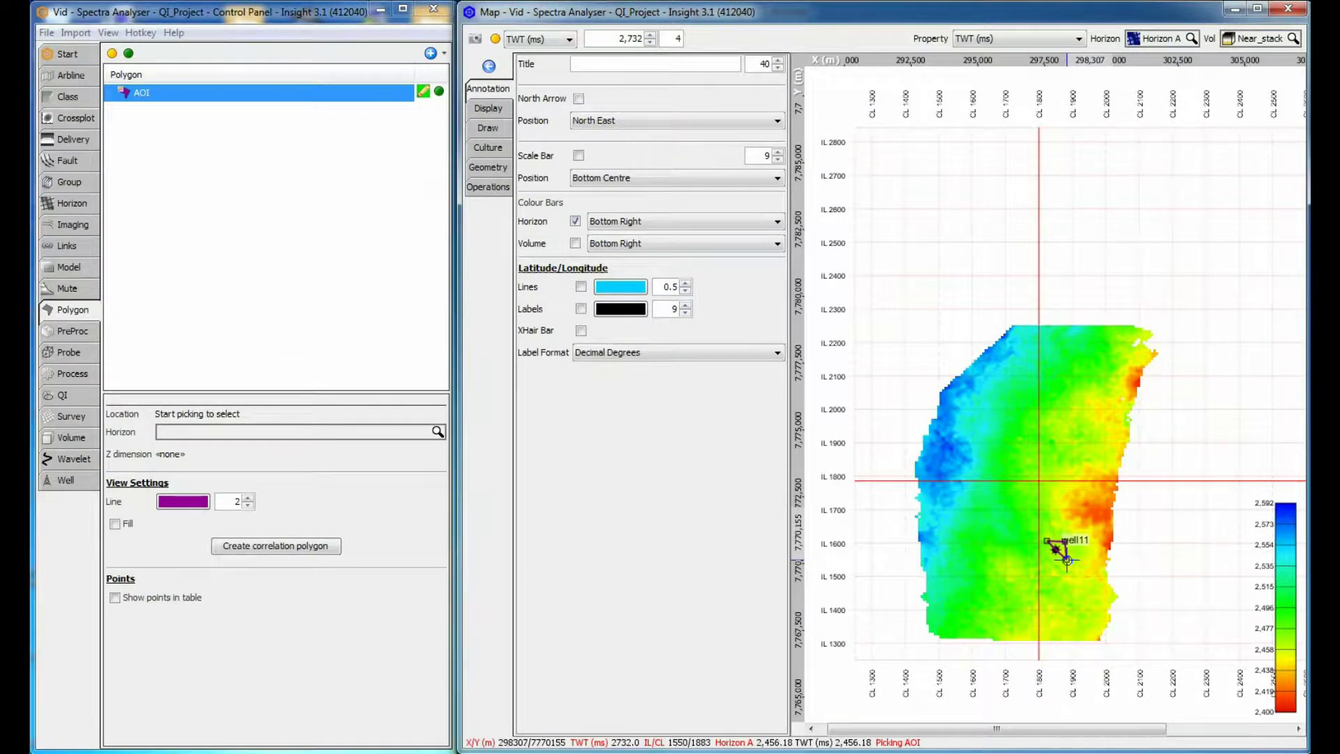
left_click(1066, 559)
double_click(1046, 554)
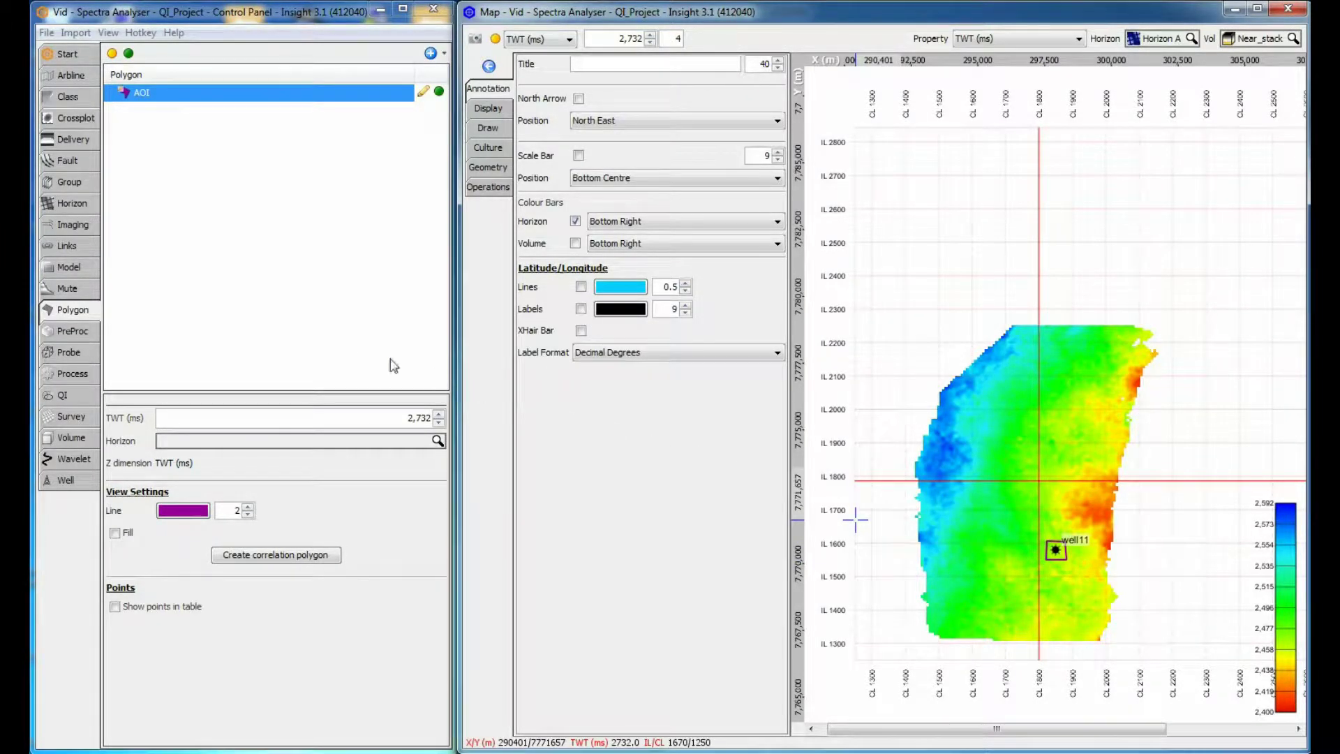
left_click(84, 269)
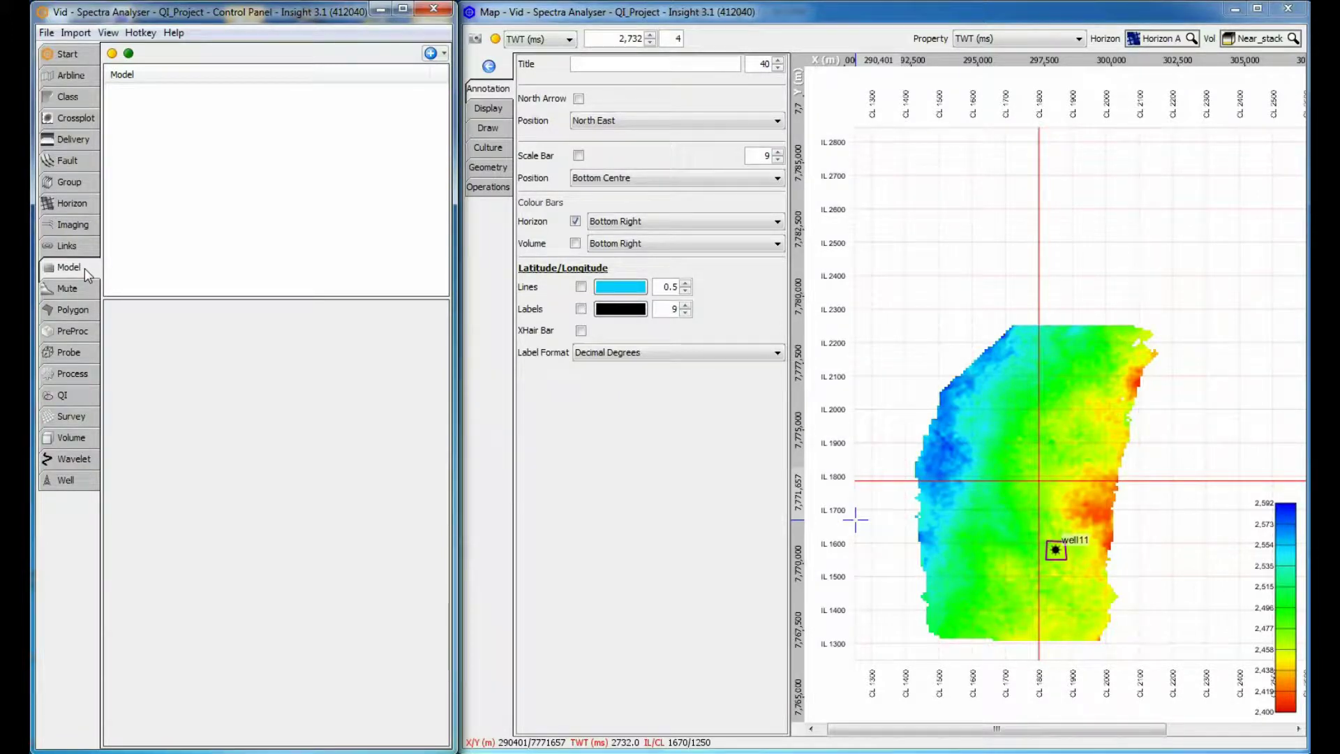
- Create a new model named 'Windowing Model'
left_click(430, 53)
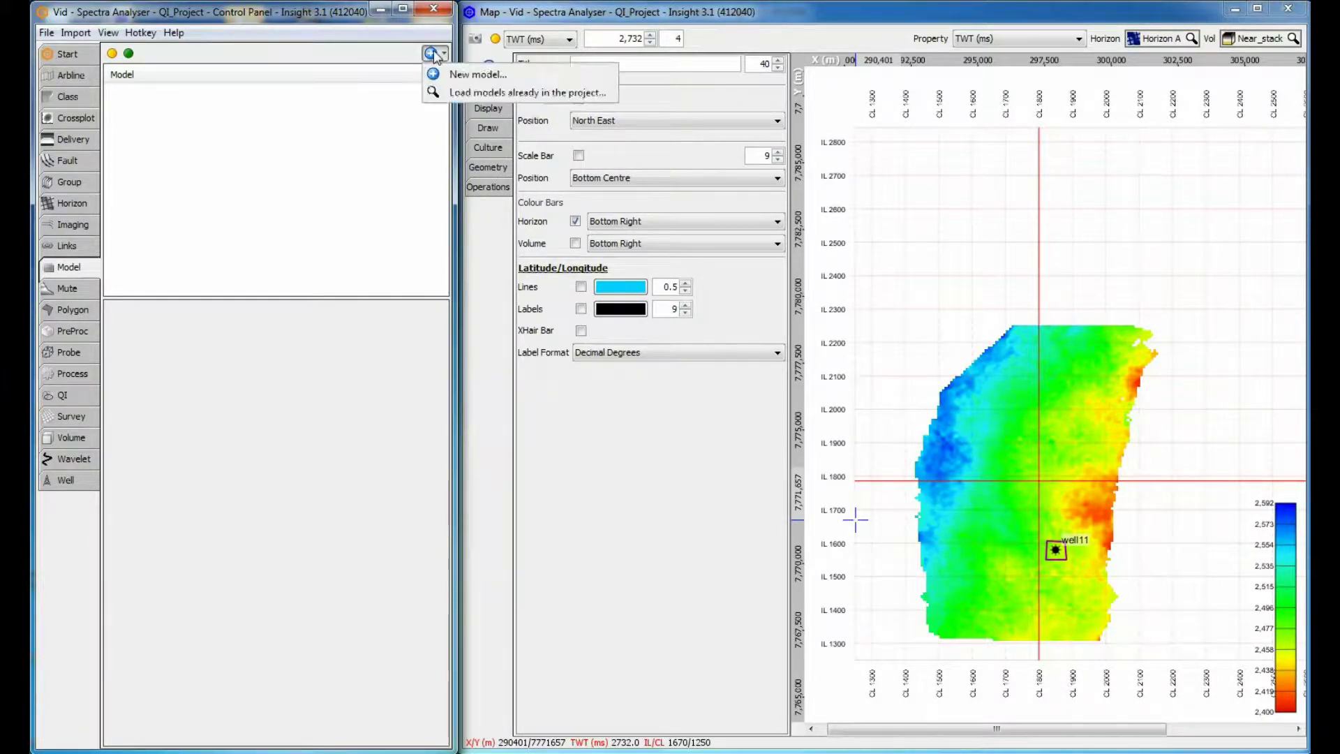
left_click(436, 71)
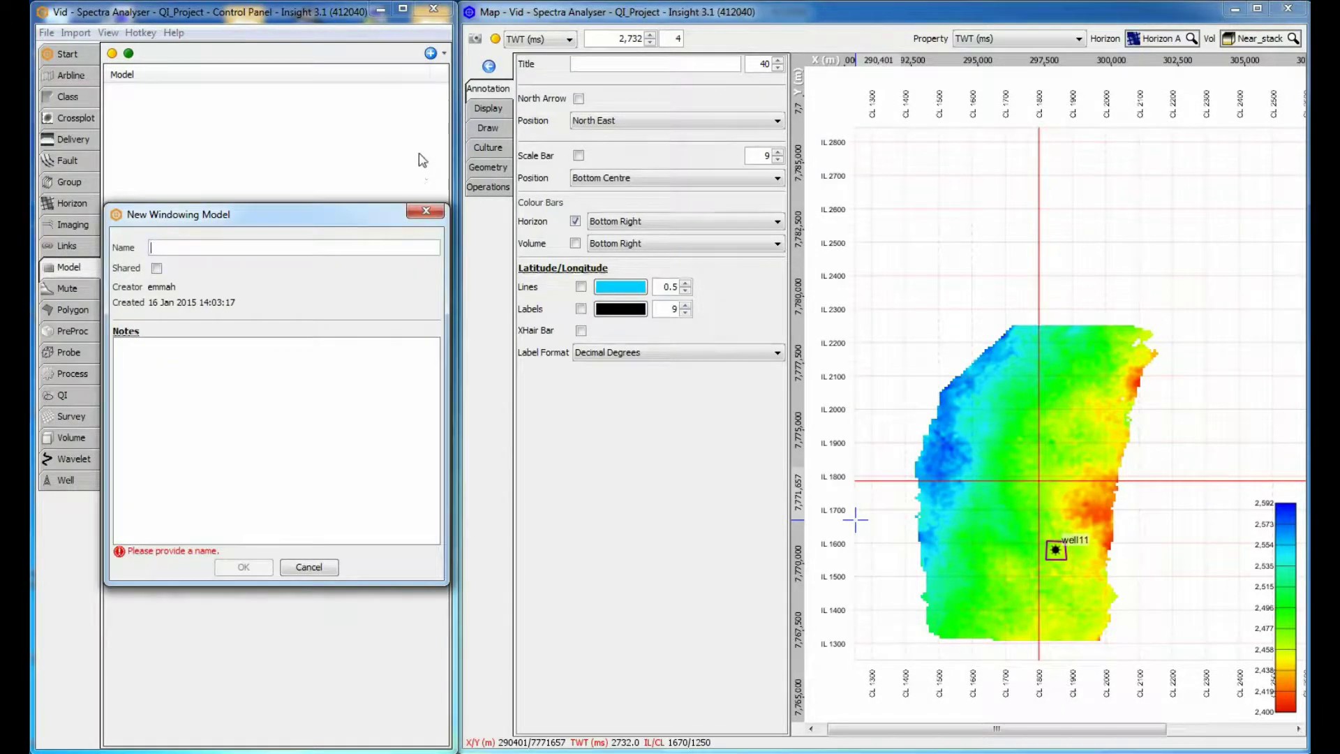
type("Windowing Mod")
key("Return")
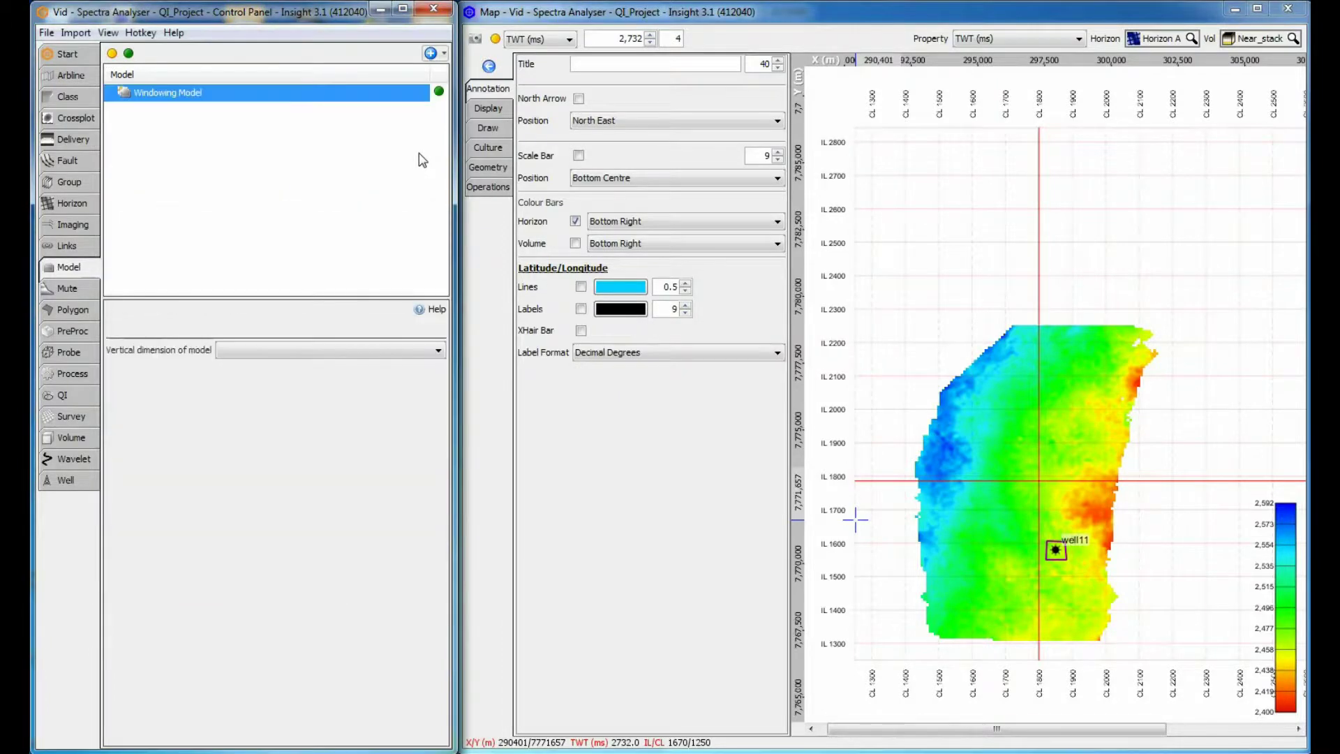
left_click(380, 349)
- Set the model's vertical dimension to TWT (ms) and add windows for three in total
left_click(375, 380)
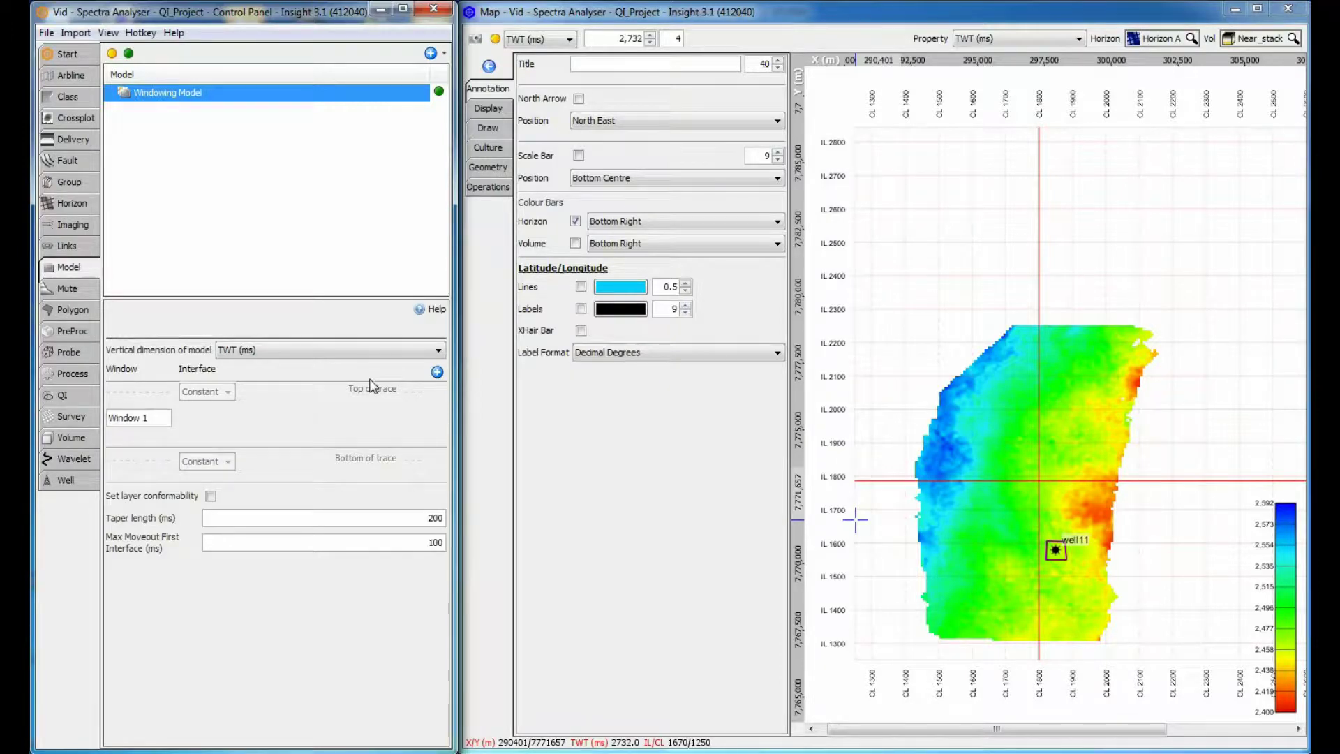
left_click(436, 372)
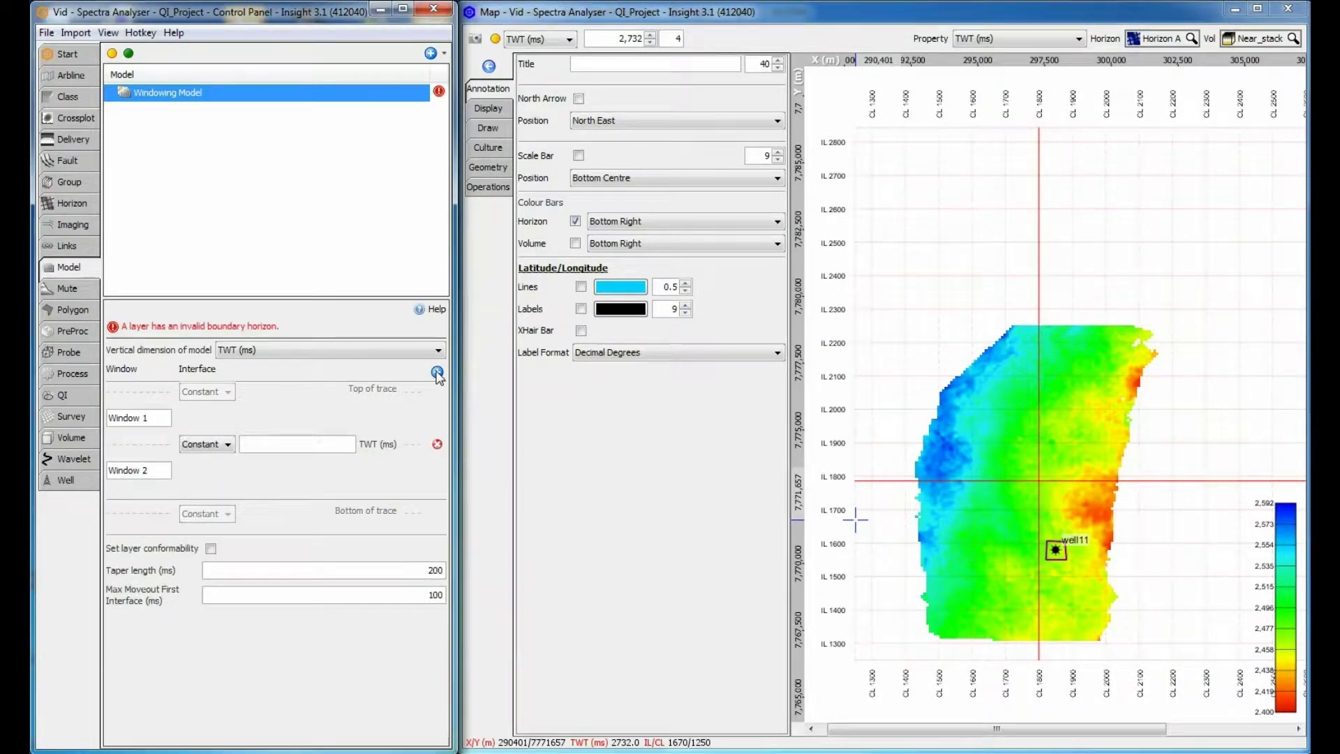
left_click(436, 373)
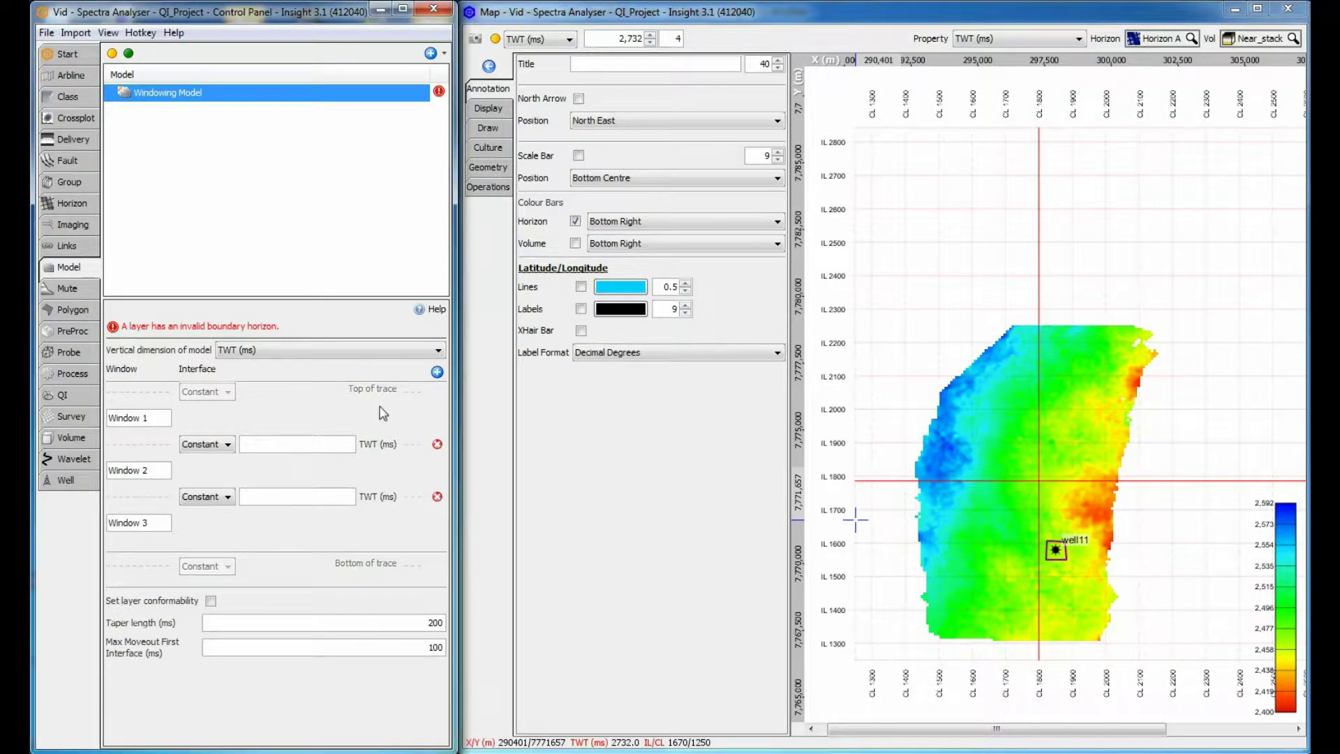
- Make the two window interfaces follow Horizon A and Horizon B
left_click(210, 444)
left_click(209, 463)
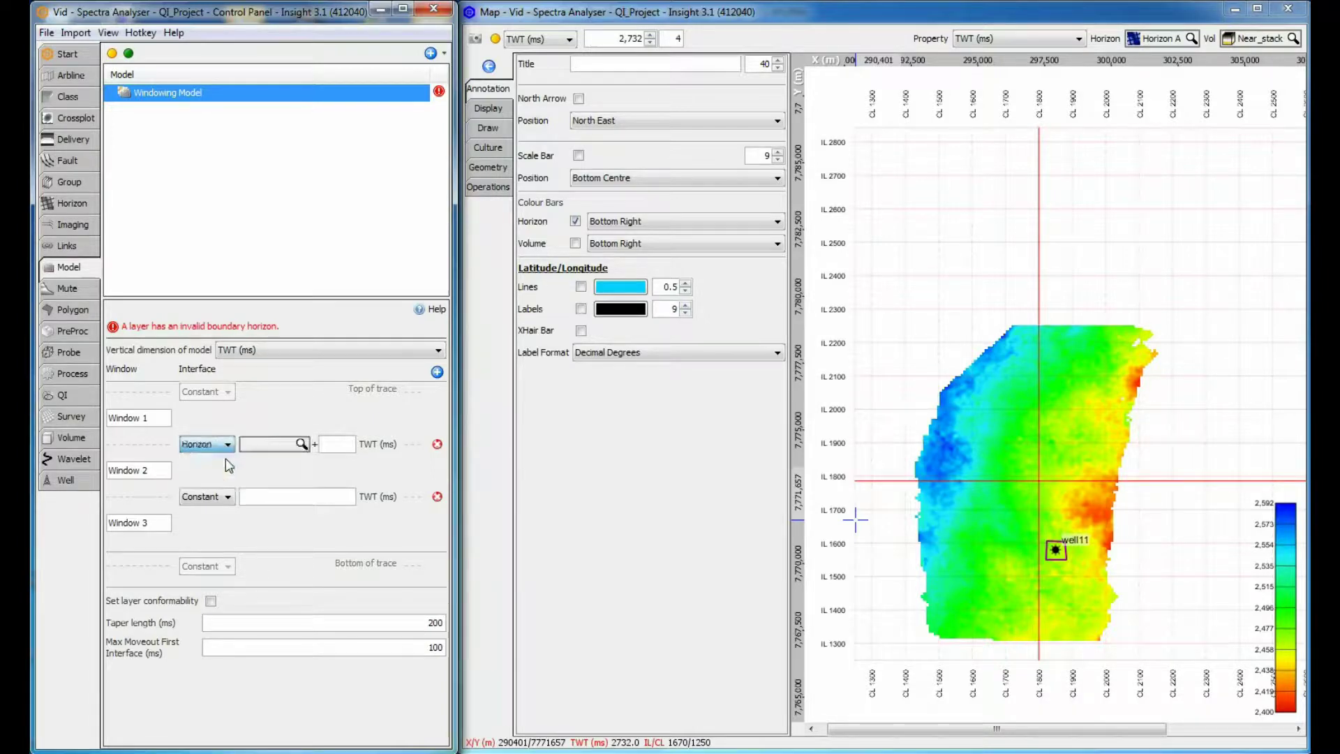
left_click(301, 443)
left_click(287, 480)
left_click(221, 497)
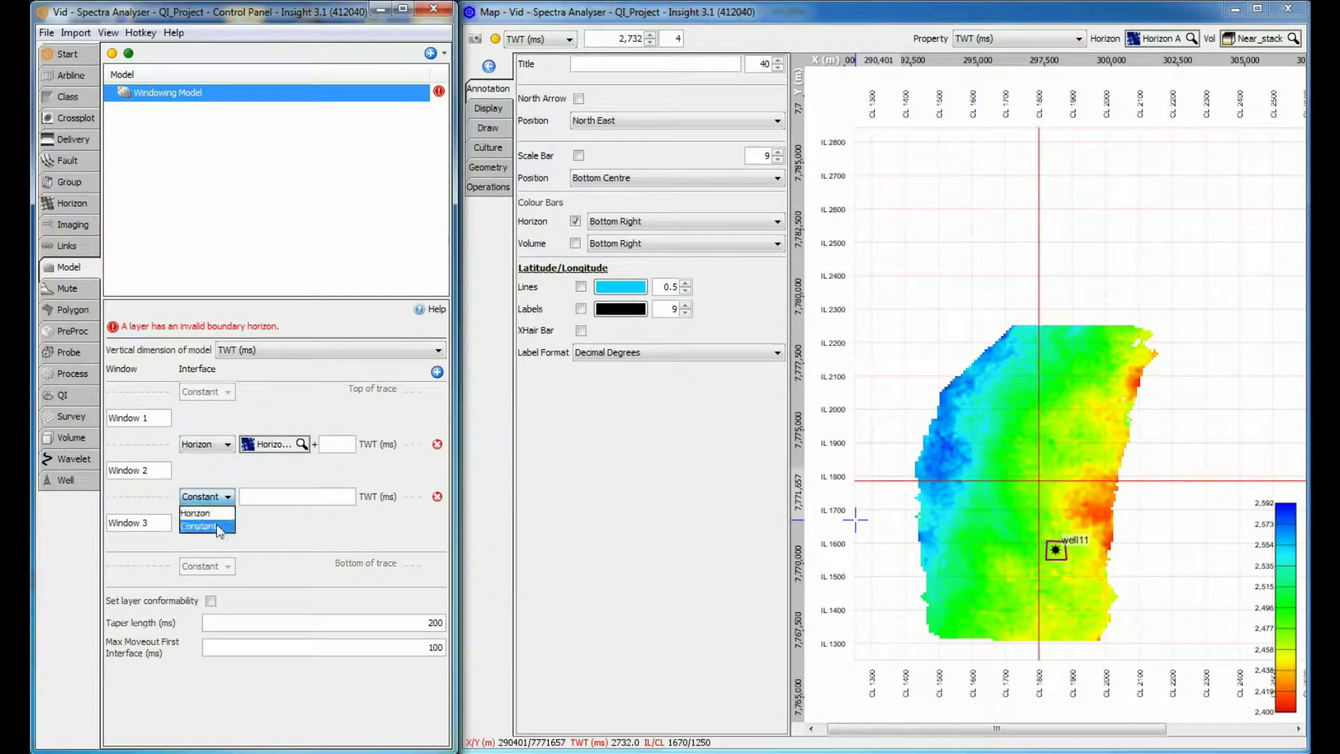
left_click(215, 514)
left_click(301, 496)
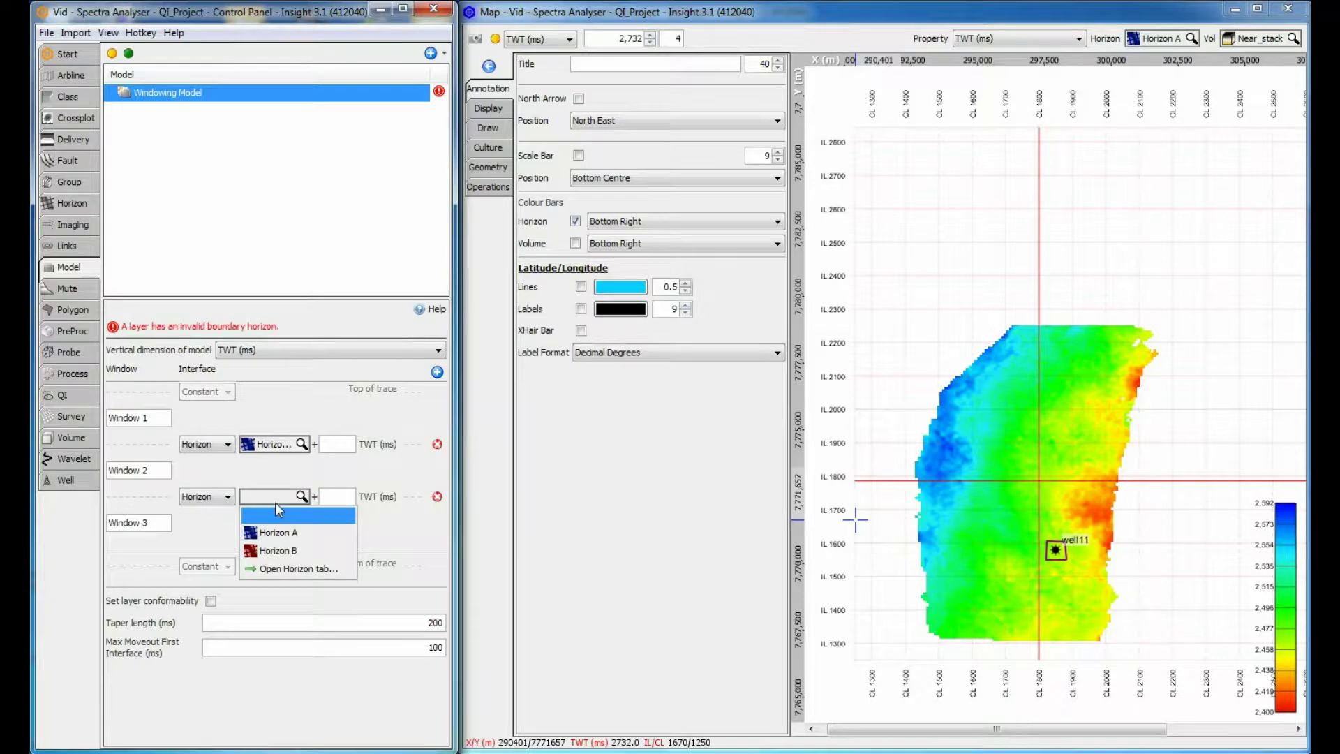
left_click(265, 551)
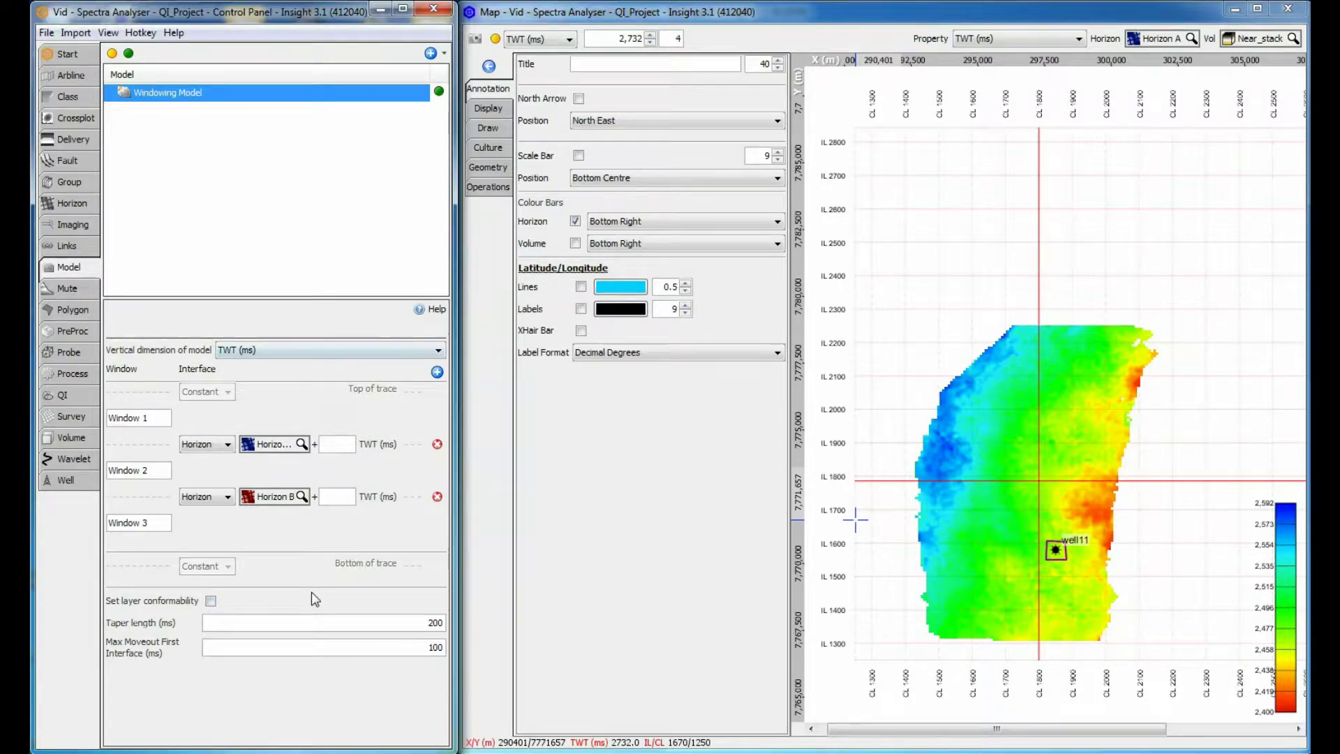
left_click(107, 33)
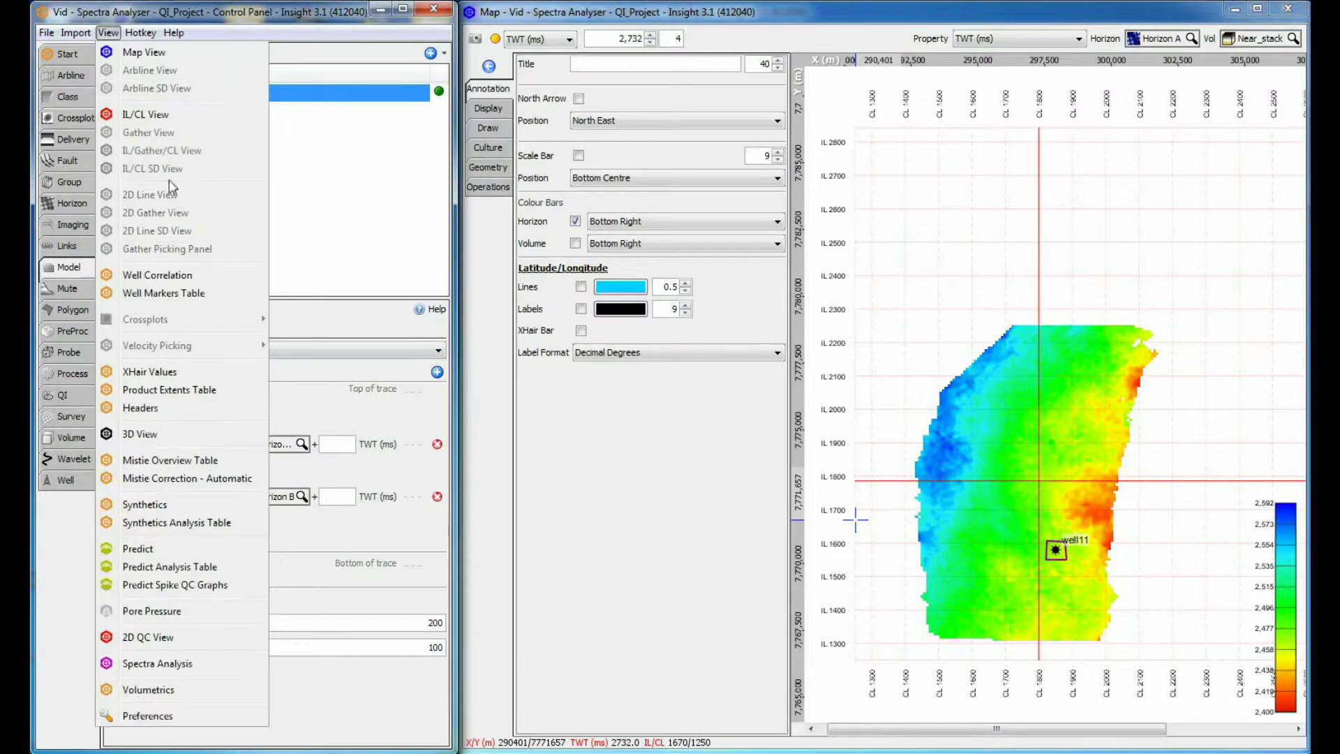
- Restrict Spectra Analysis to the AOI polygon and Window 2
left_click(190, 663)
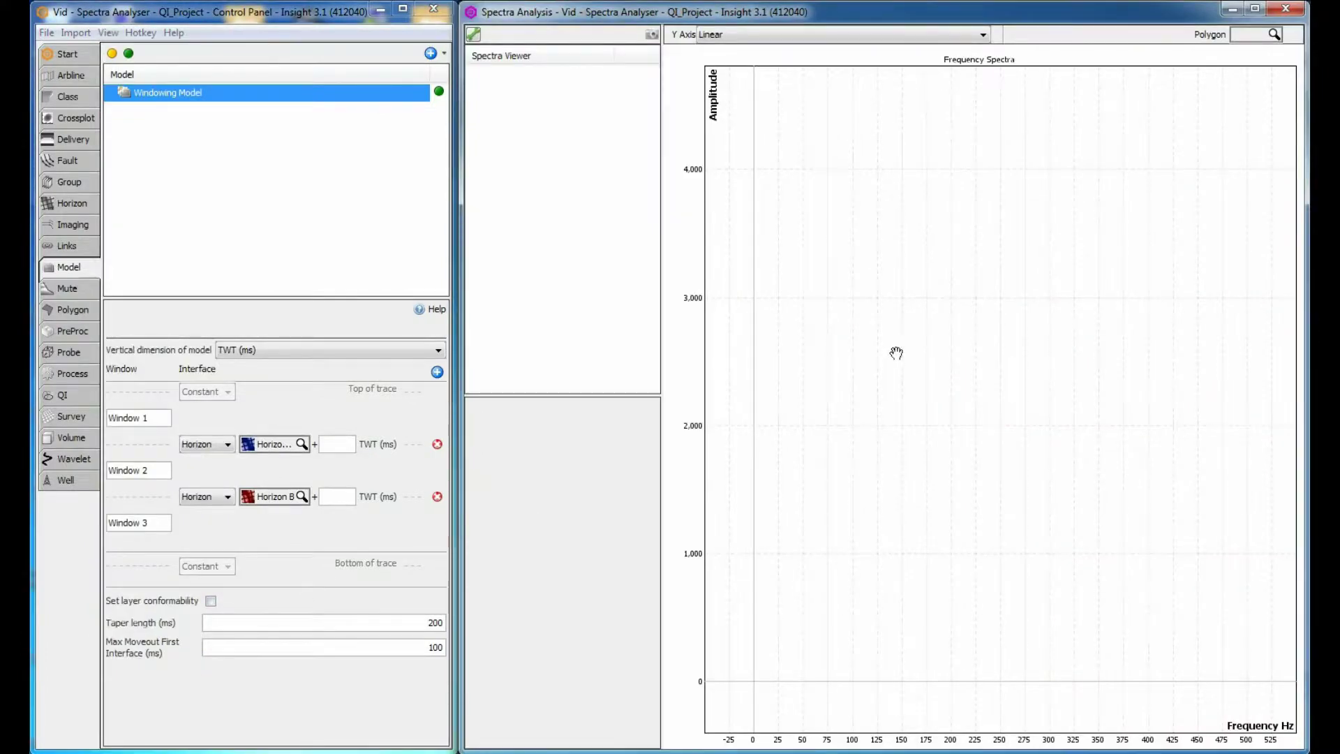
left_click(1274, 34)
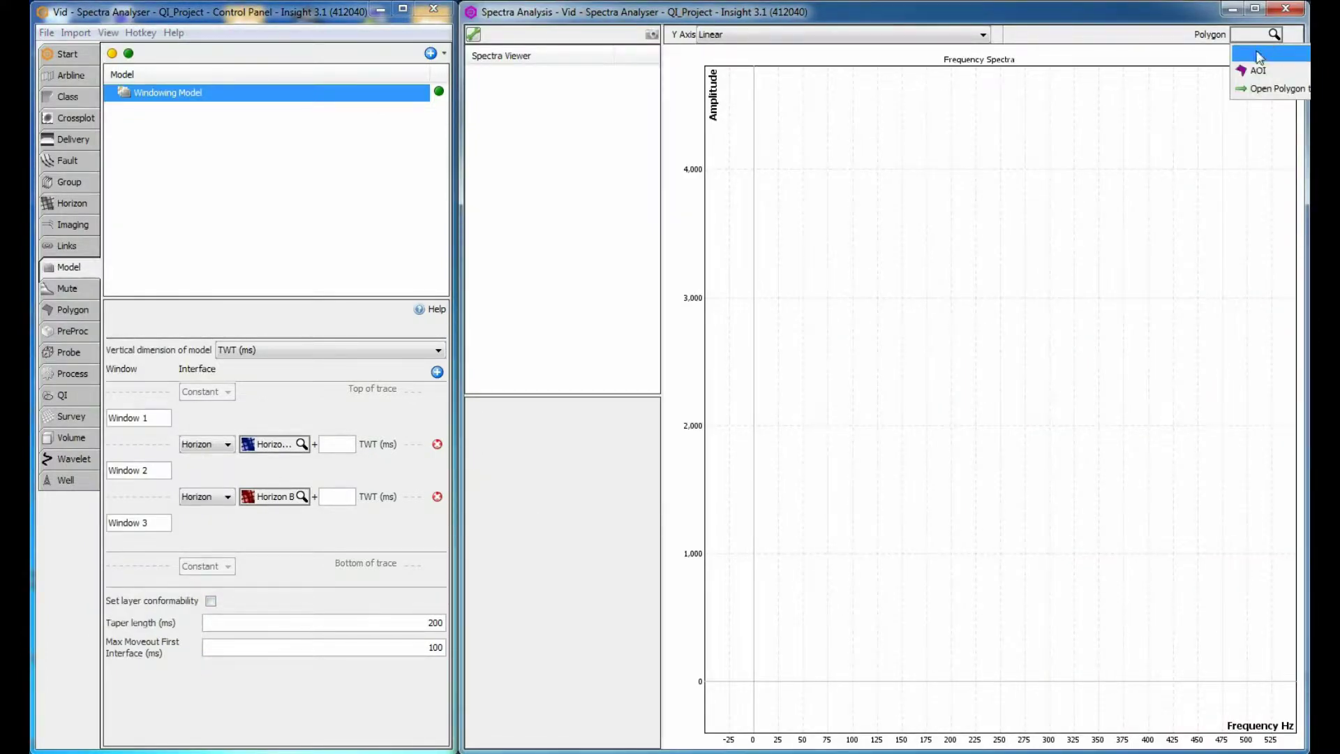
left_click(1252, 72)
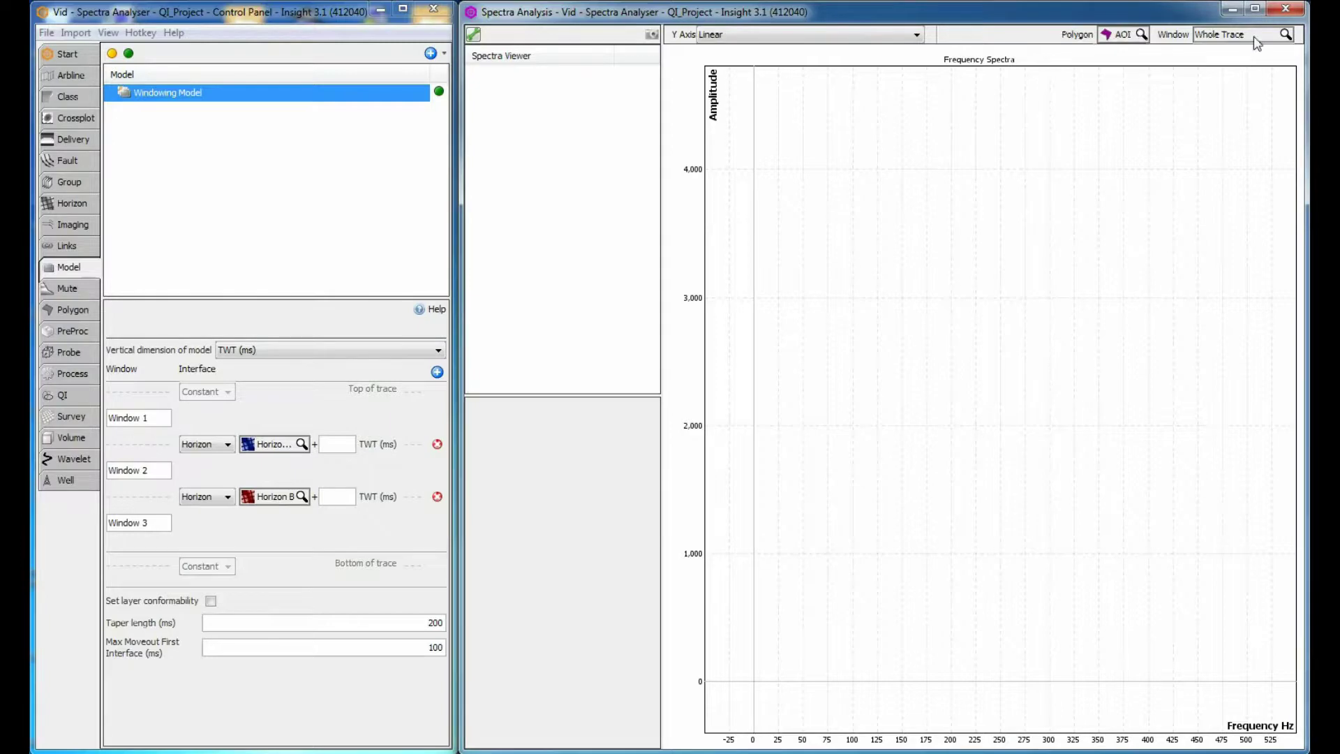
left_click(1253, 38)
left_click(1254, 124)
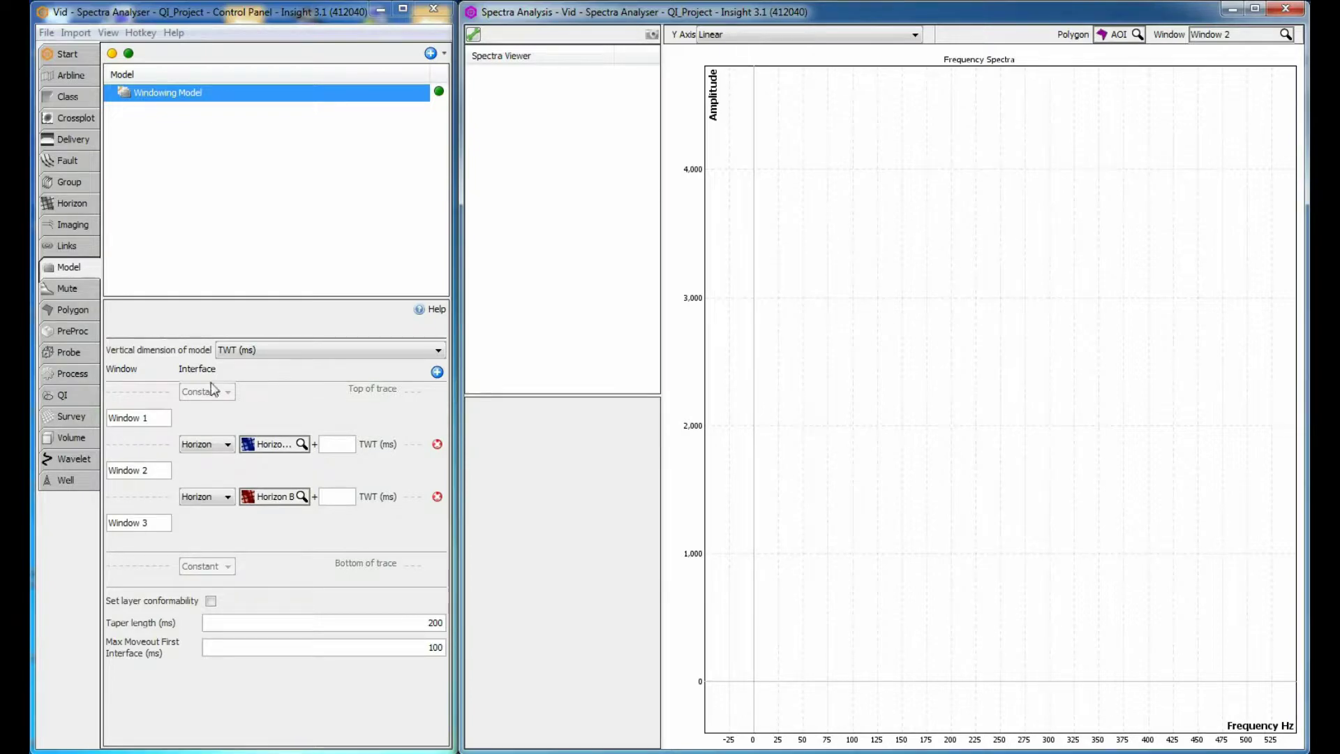
left_click(86, 437)
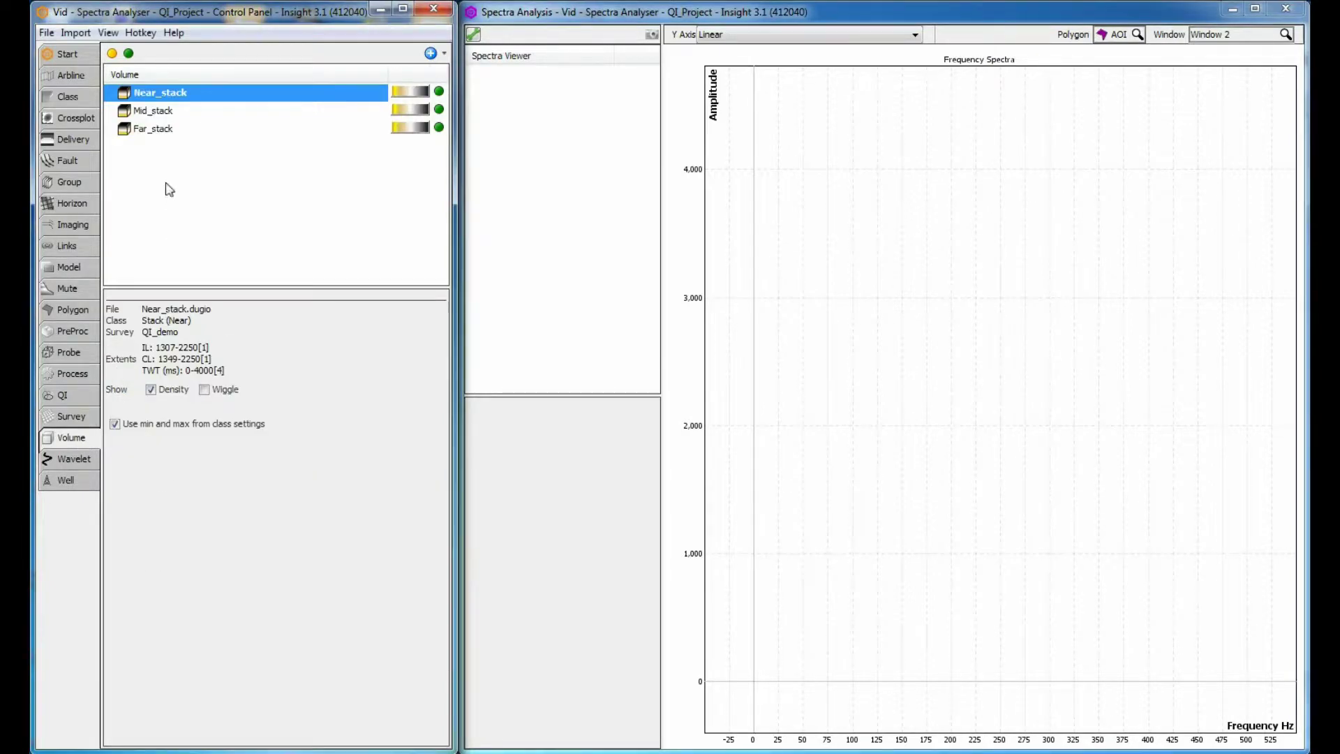
- Send the Near_stack, Mid_stack and Far_stack volumes to the Spectra Analyser
left_click(176, 130, "shift")
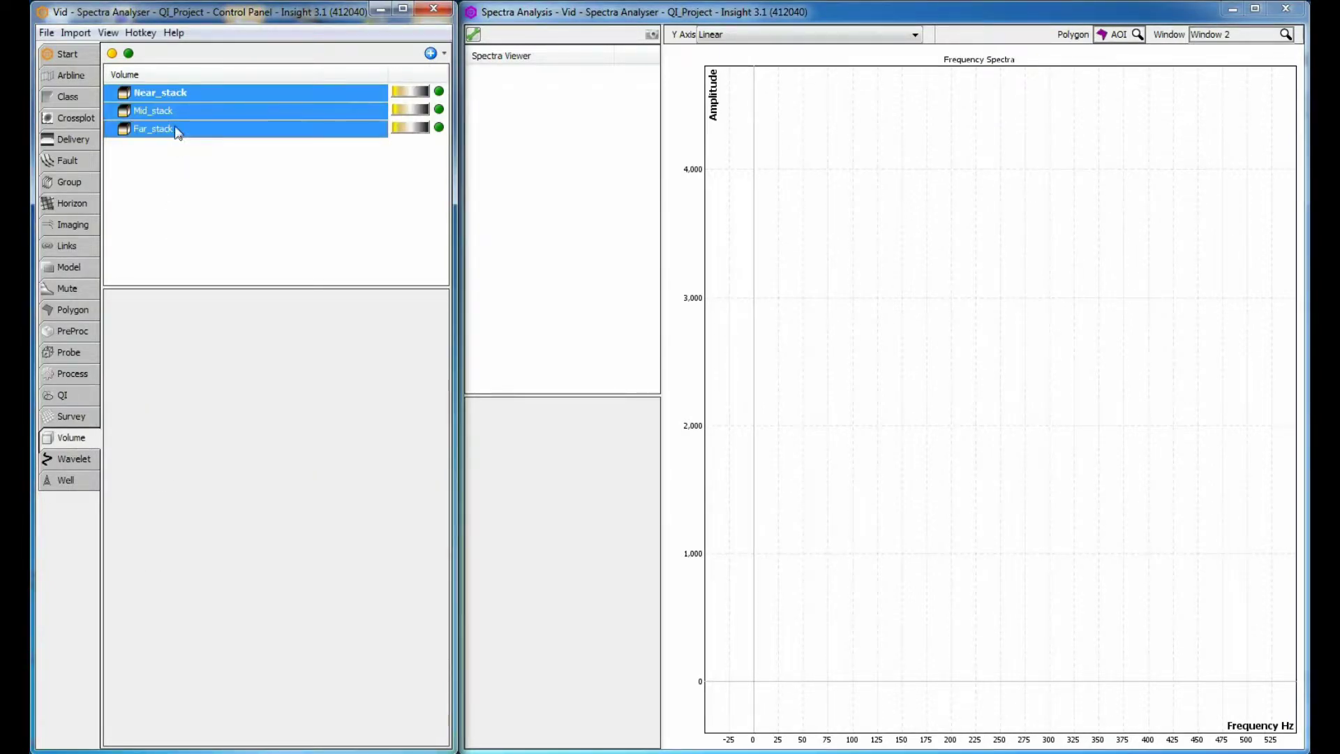
right_click(183, 110)
left_click(223, 180)
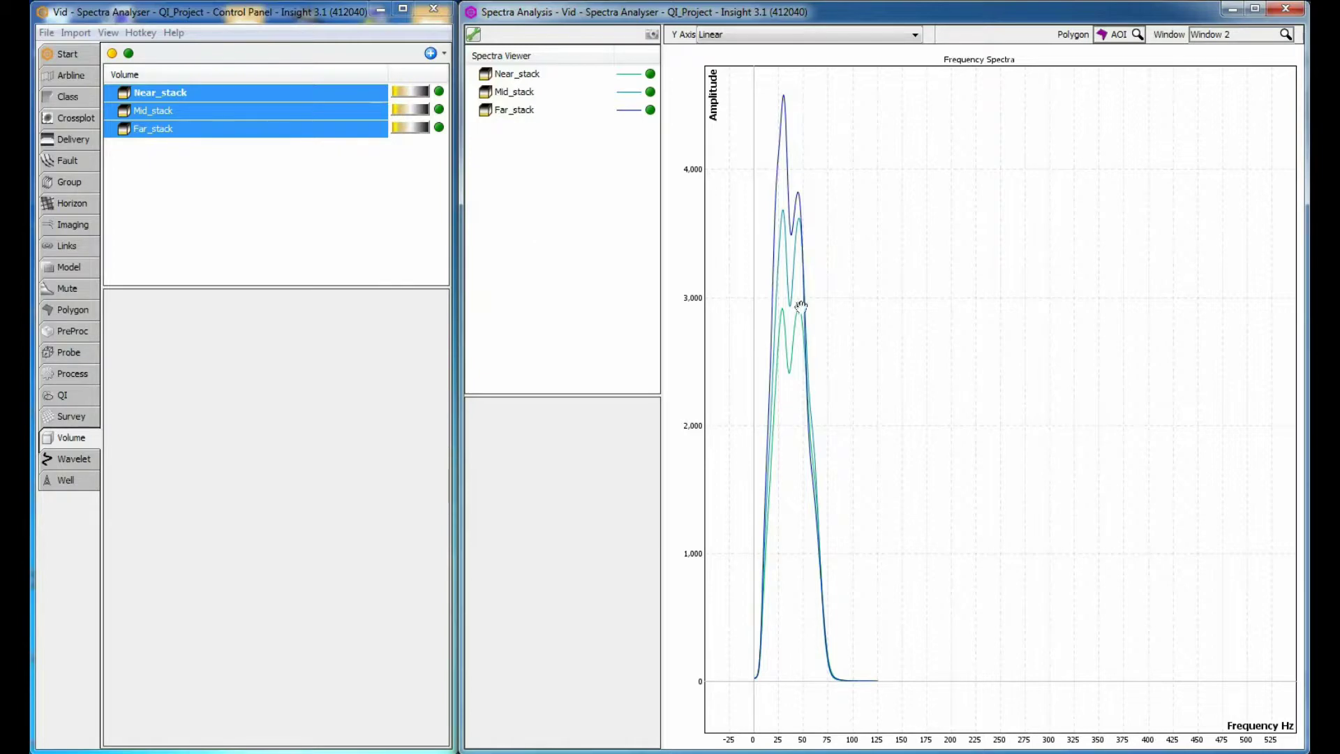
- Zoom the spectra plot to fit the three curves over roughly 0–130 Hz
right_click(845, 309)
left_click(864, 338)
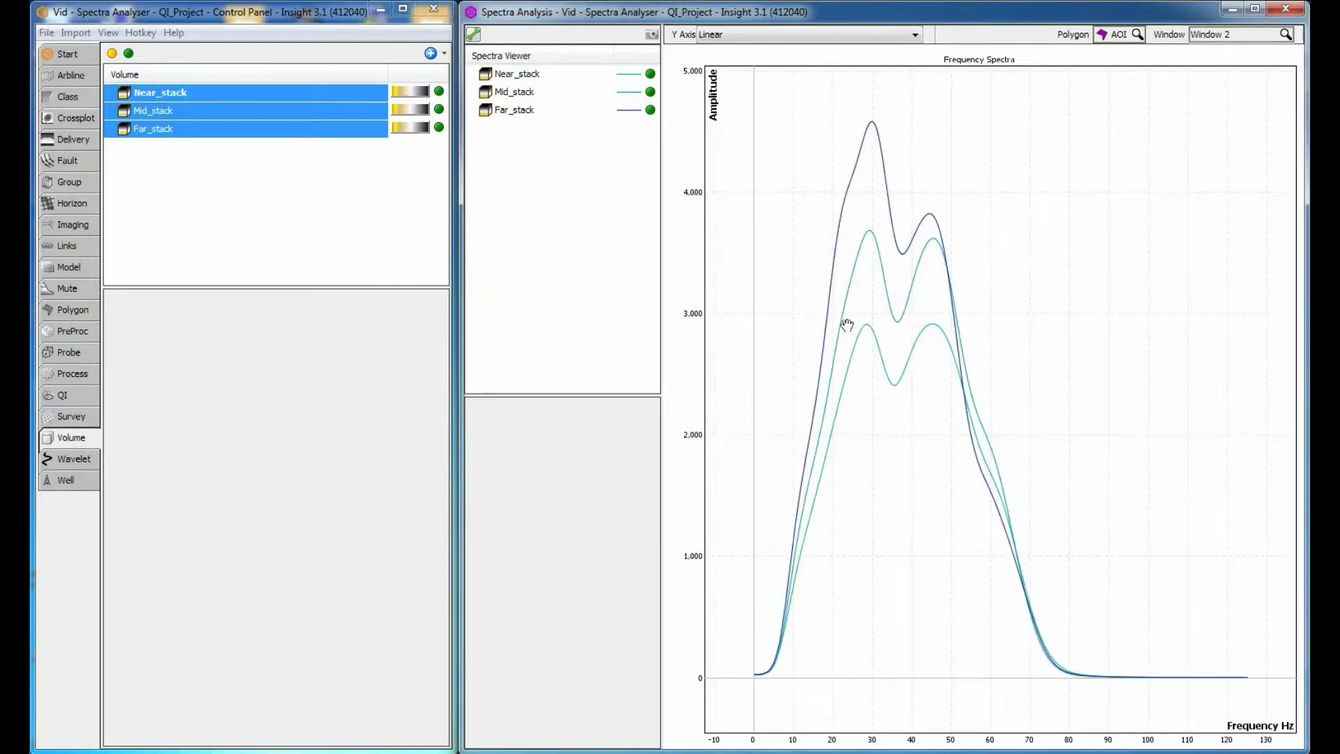
left_click_drag(862, 361, 864, 346)
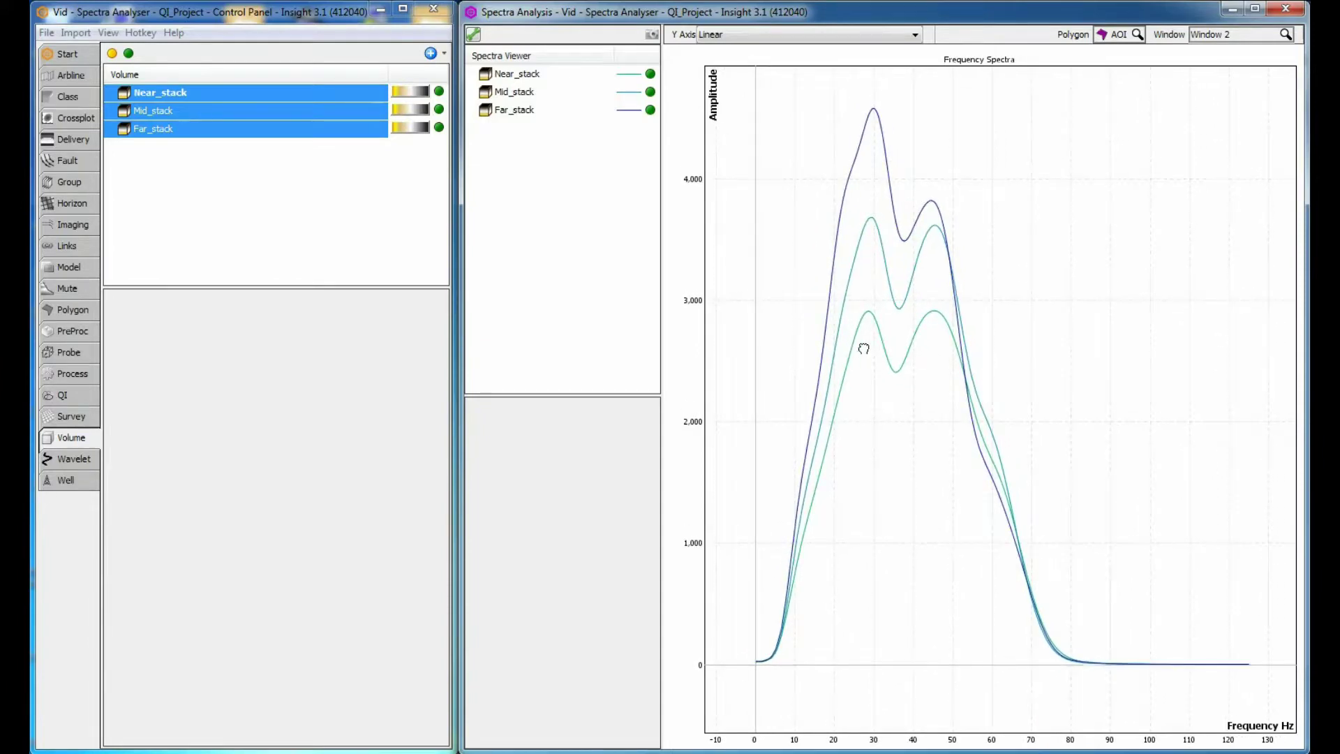
scroll(863, 347, "up", 2)
scroll(863, 347, "down", 3)
scroll(863, 347, "up", 1)
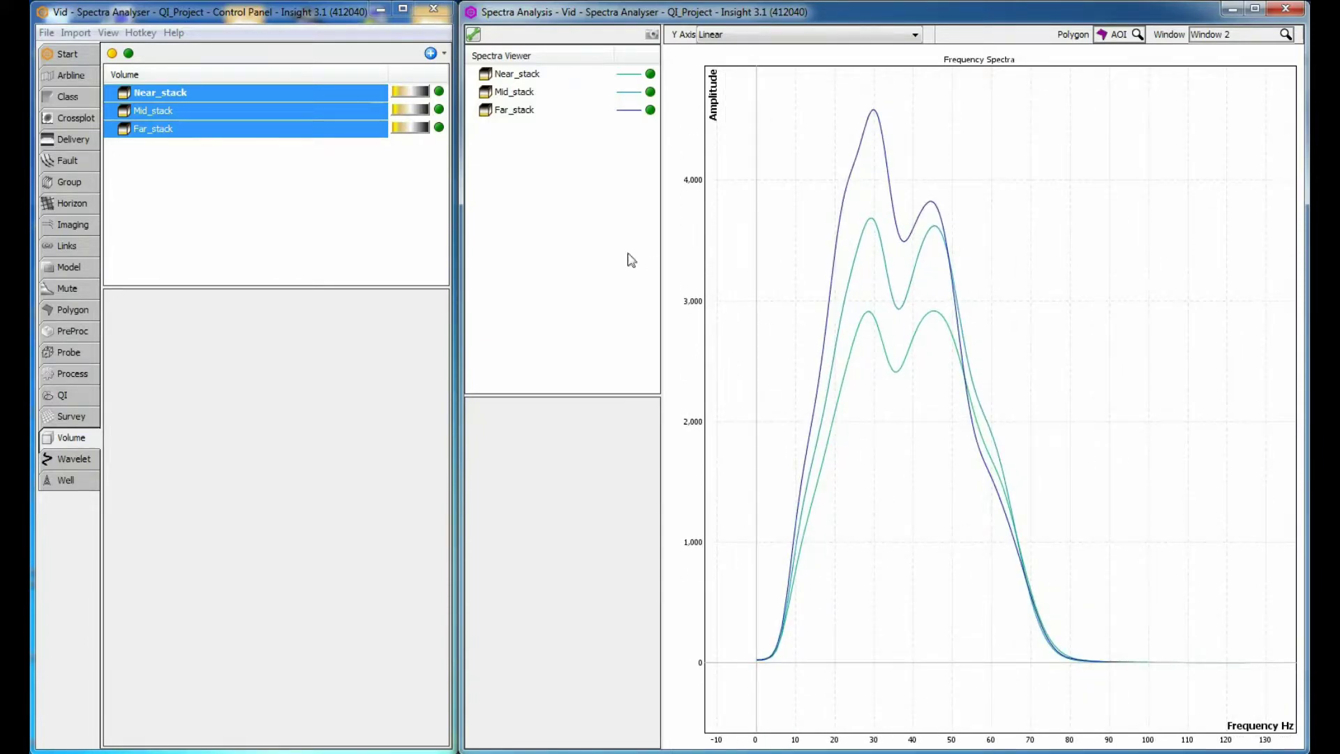
- Colour the Mid_stack spectrum curve red
left_click(520, 97)
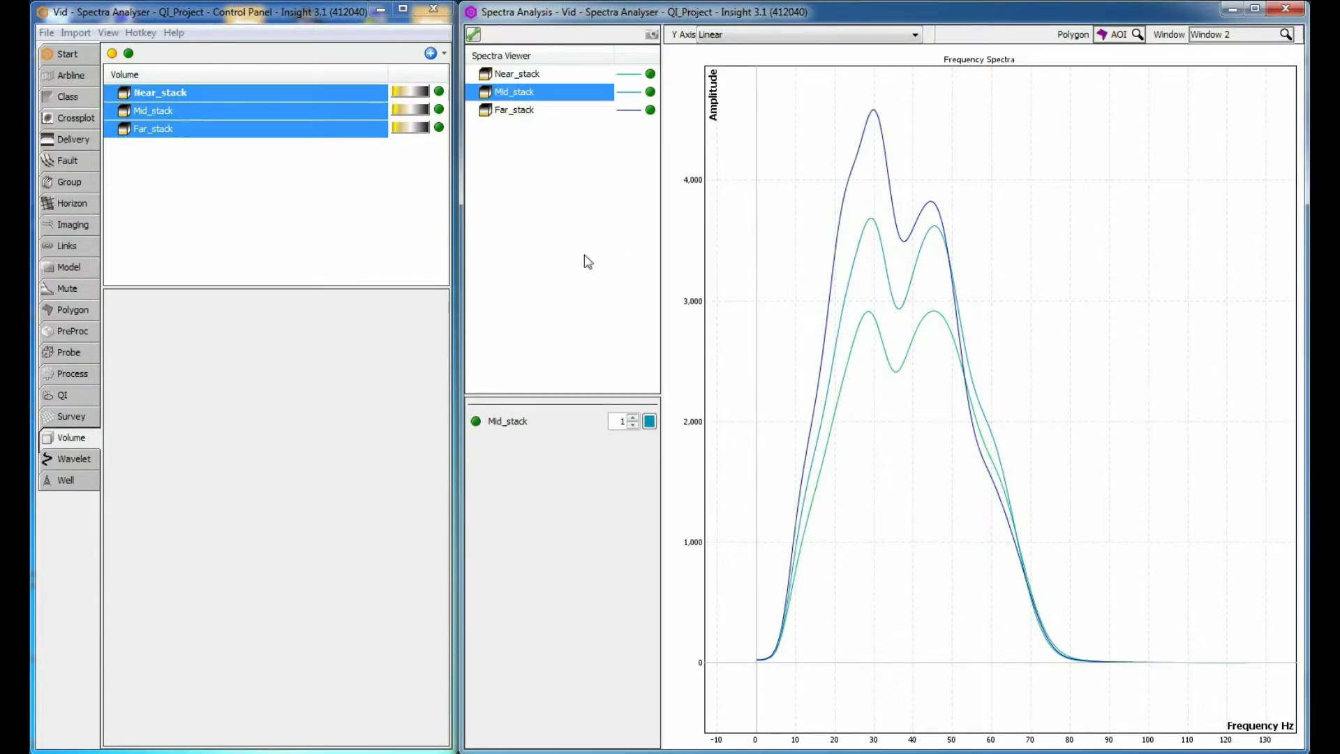
left_click(649, 421)
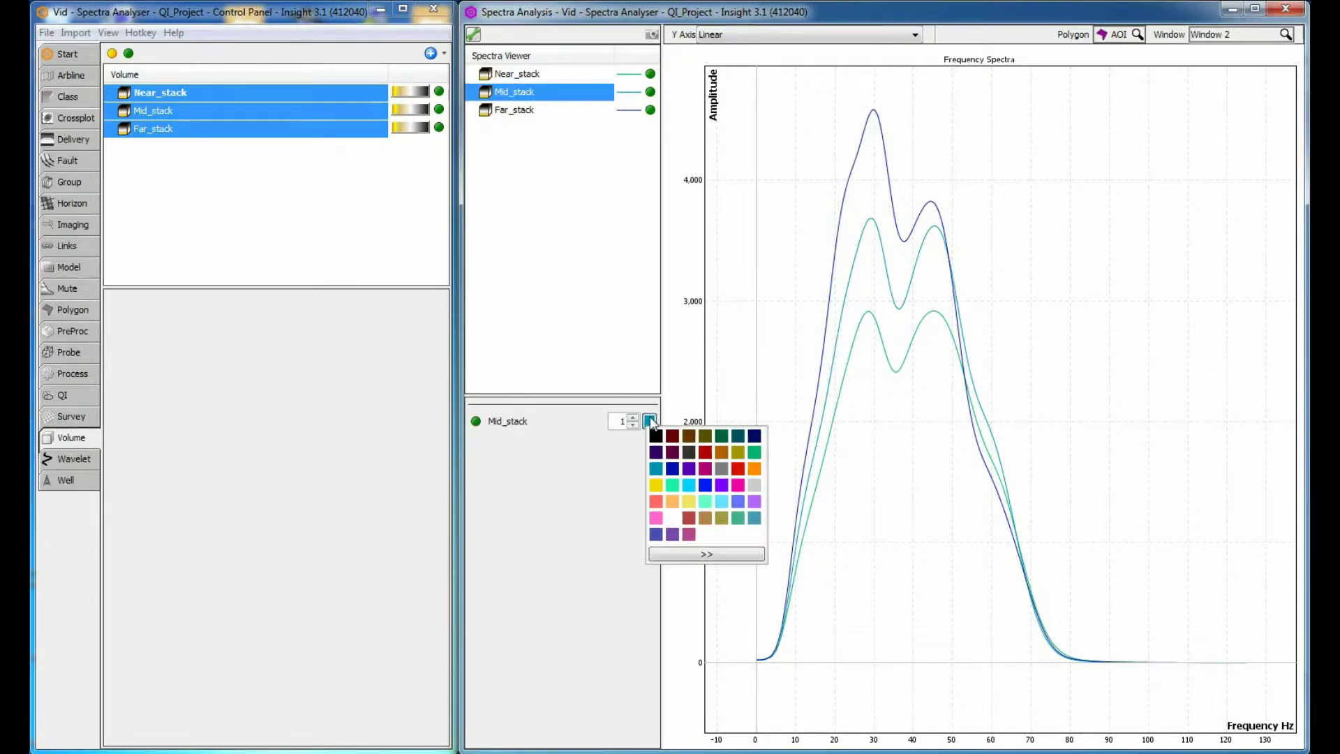
left_click(737, 469)
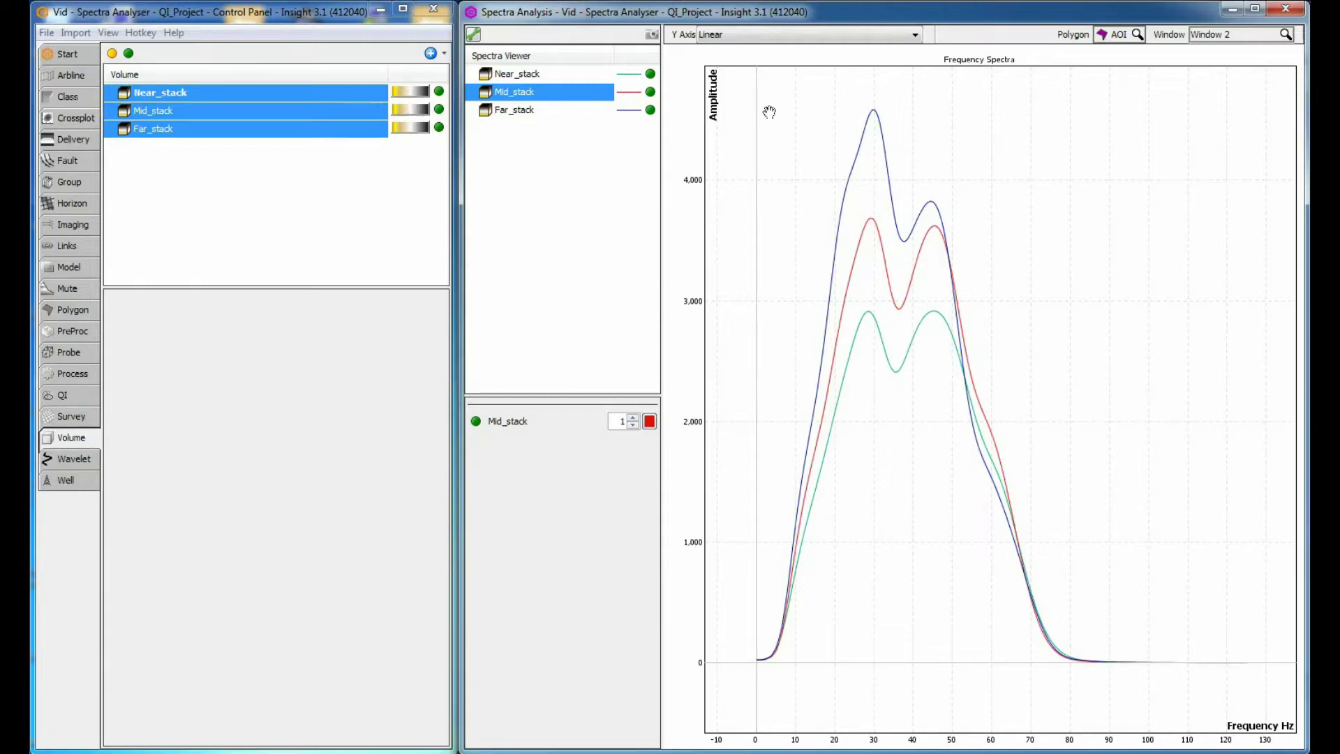
- Show amplitudes in dB and zoom the plot to fit about 5–75 dB
left_click(801, 36)
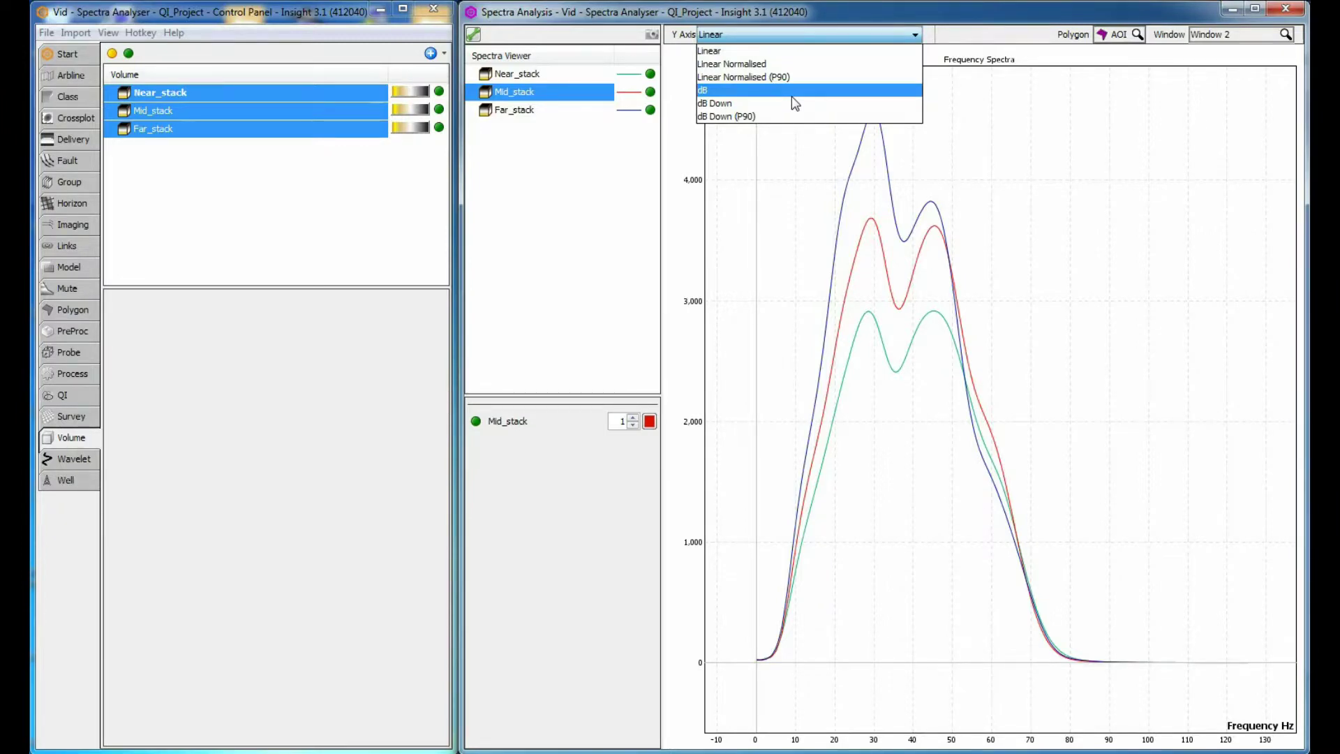
left_click(791, 95)
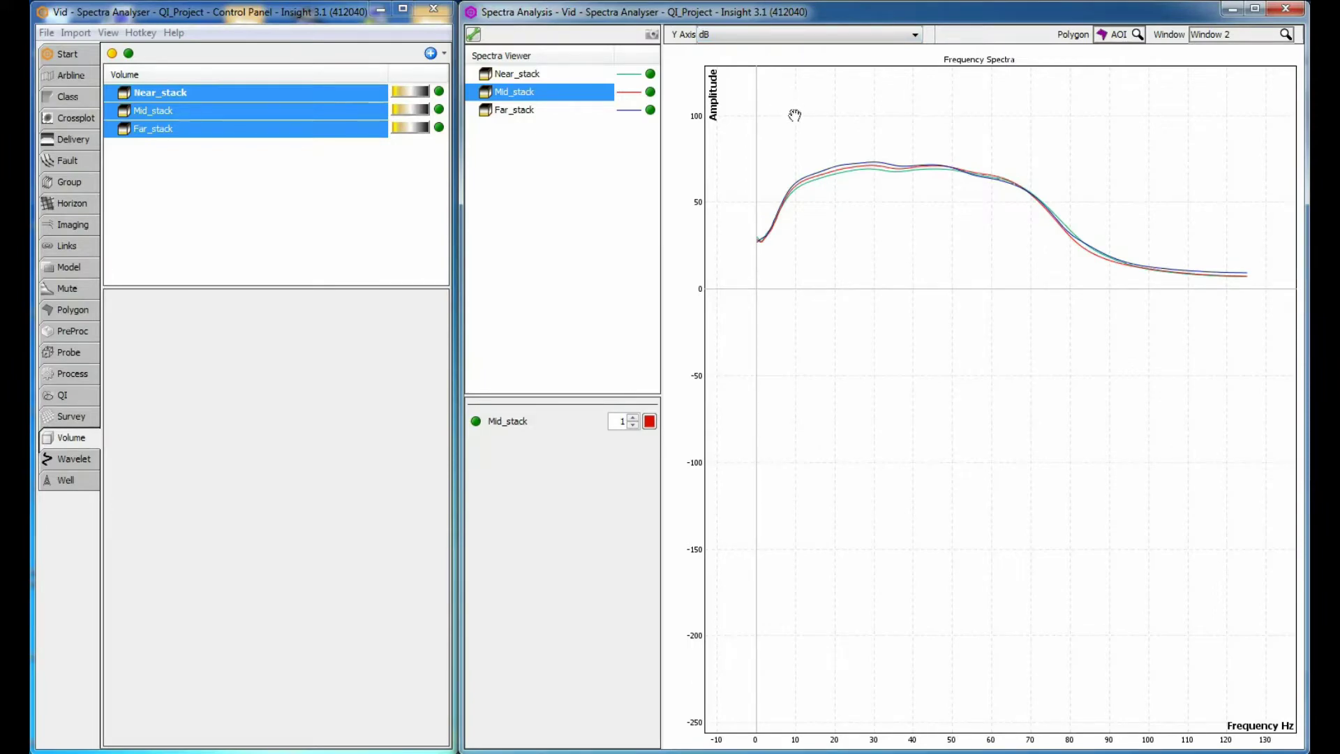
right_click(896, 207)
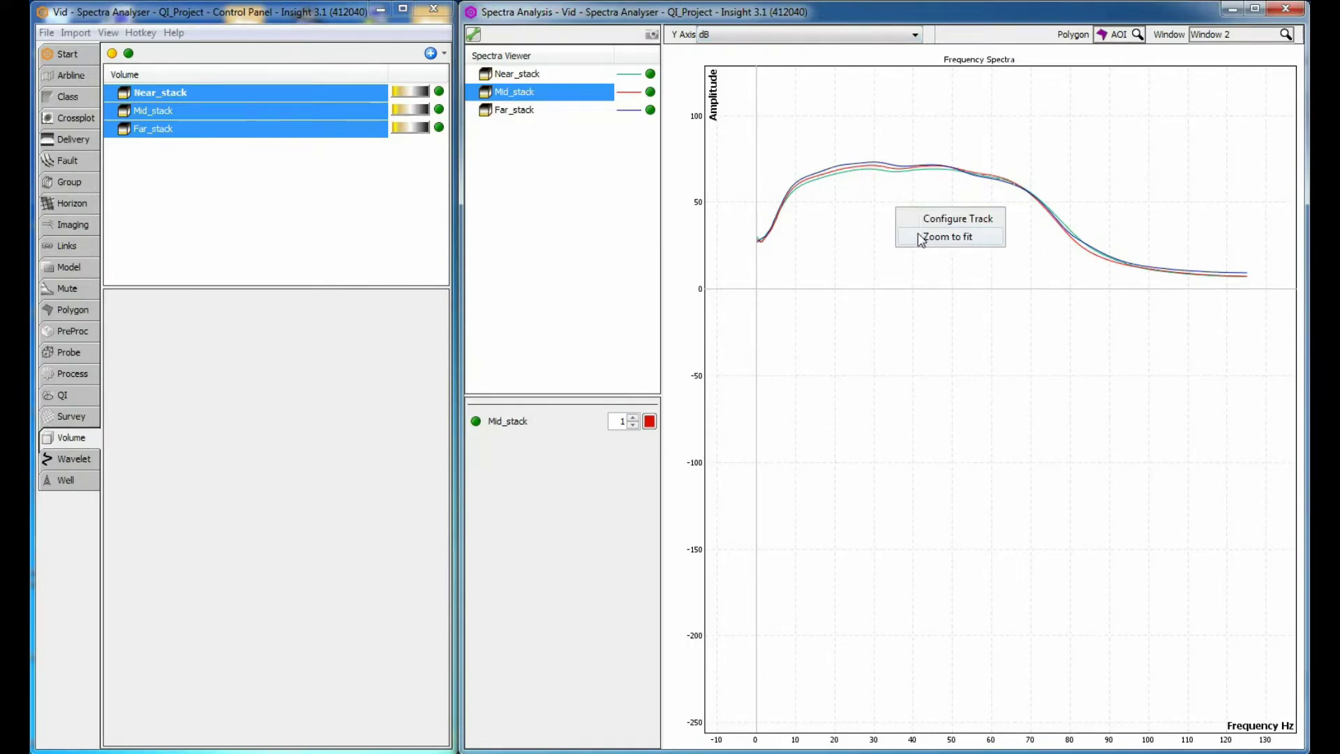
left_click(946, 236)
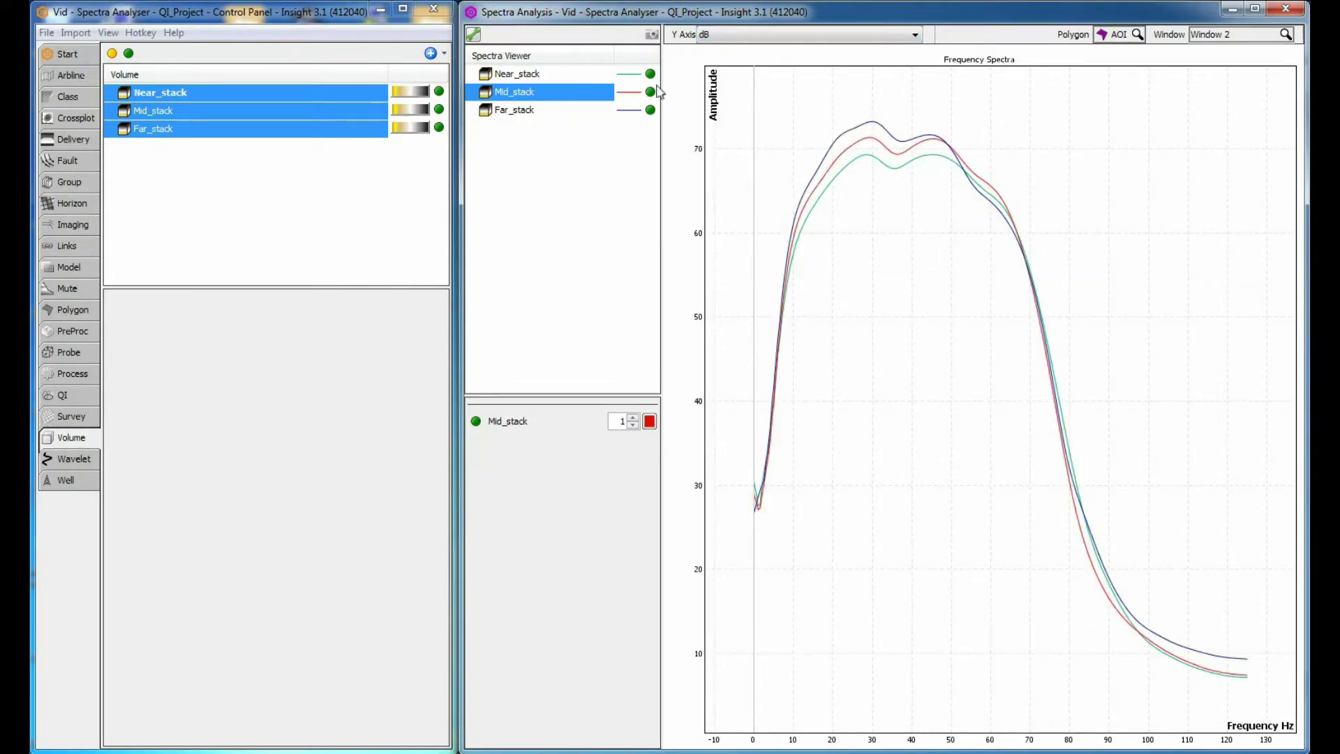
left_click(474, 35)
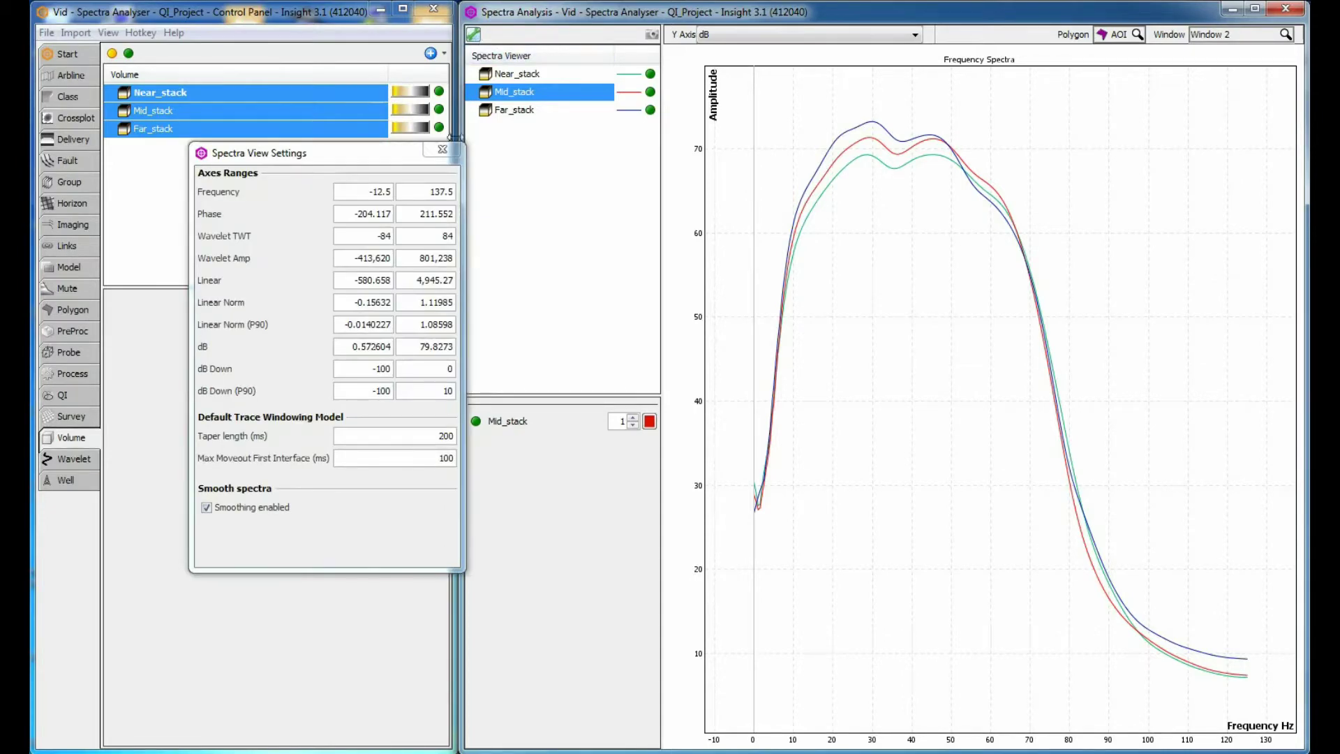
- Set the frequency axis range to 0–80 Hz in Spectra View Settings
left_click_drag(372, 192, 394, 194)
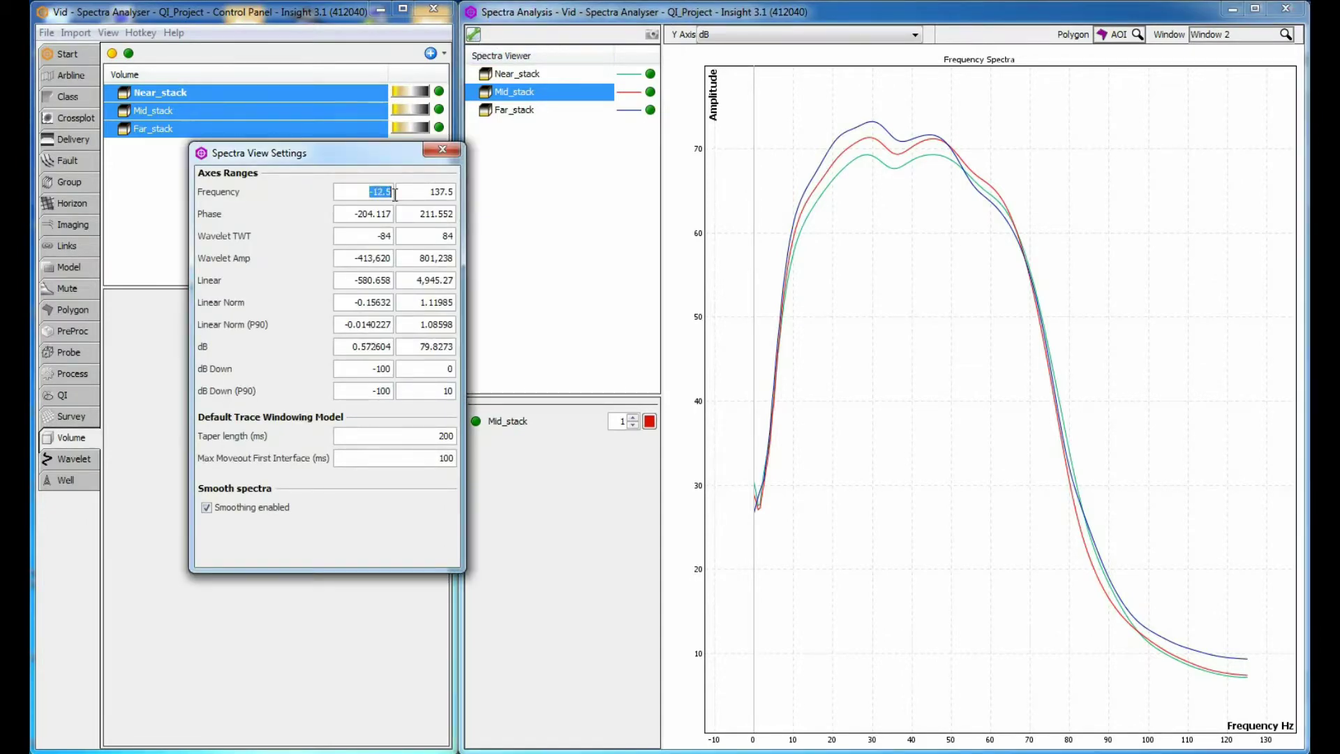
type("0")
left_click_drag(401, 196, 460, 193)
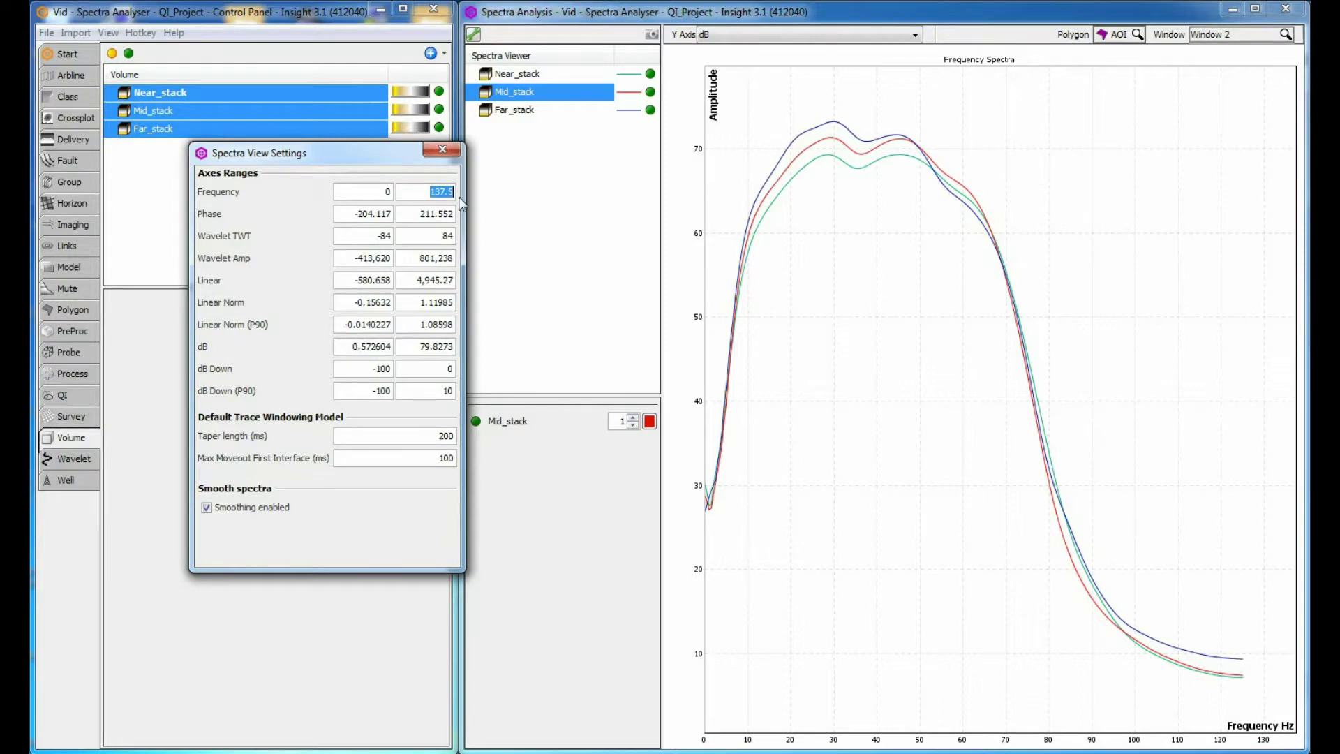
type("80")
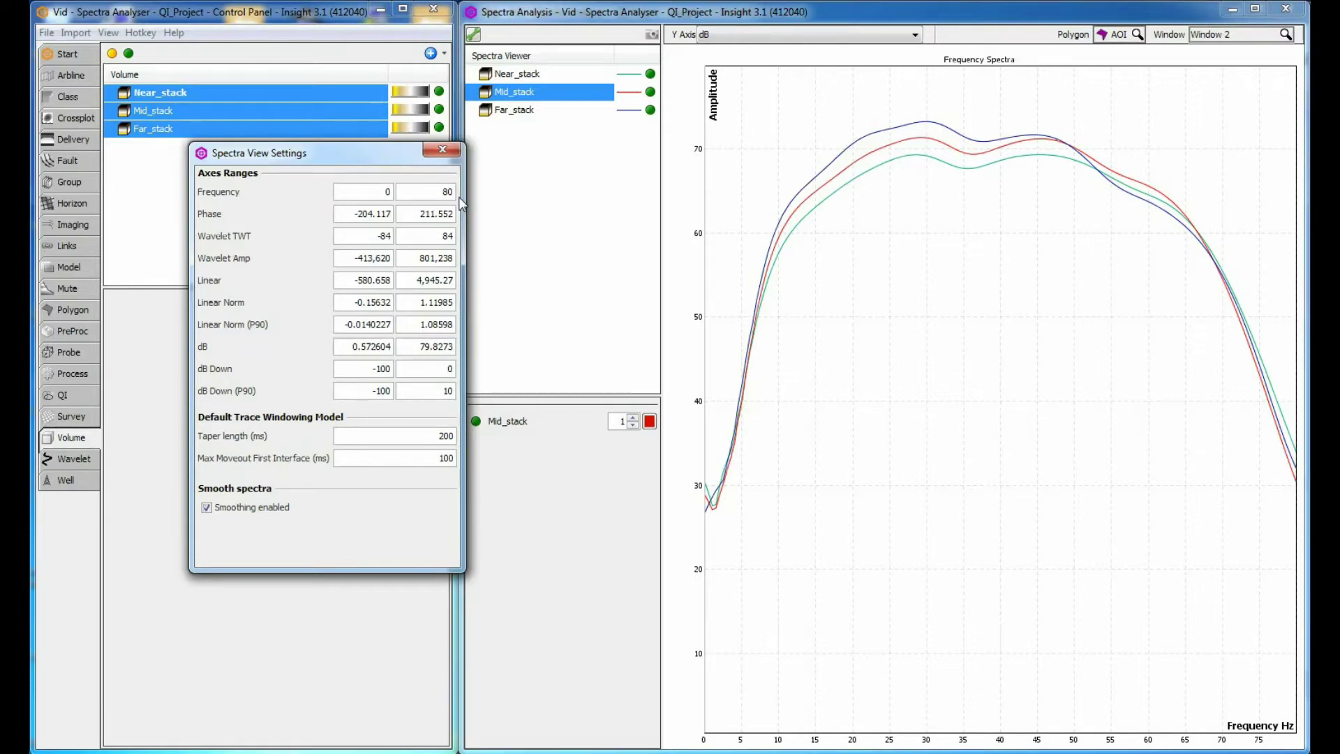
- Add the Wavelet to the Spectra Viewer and fit the plot to all curves
left_click(442, 150)
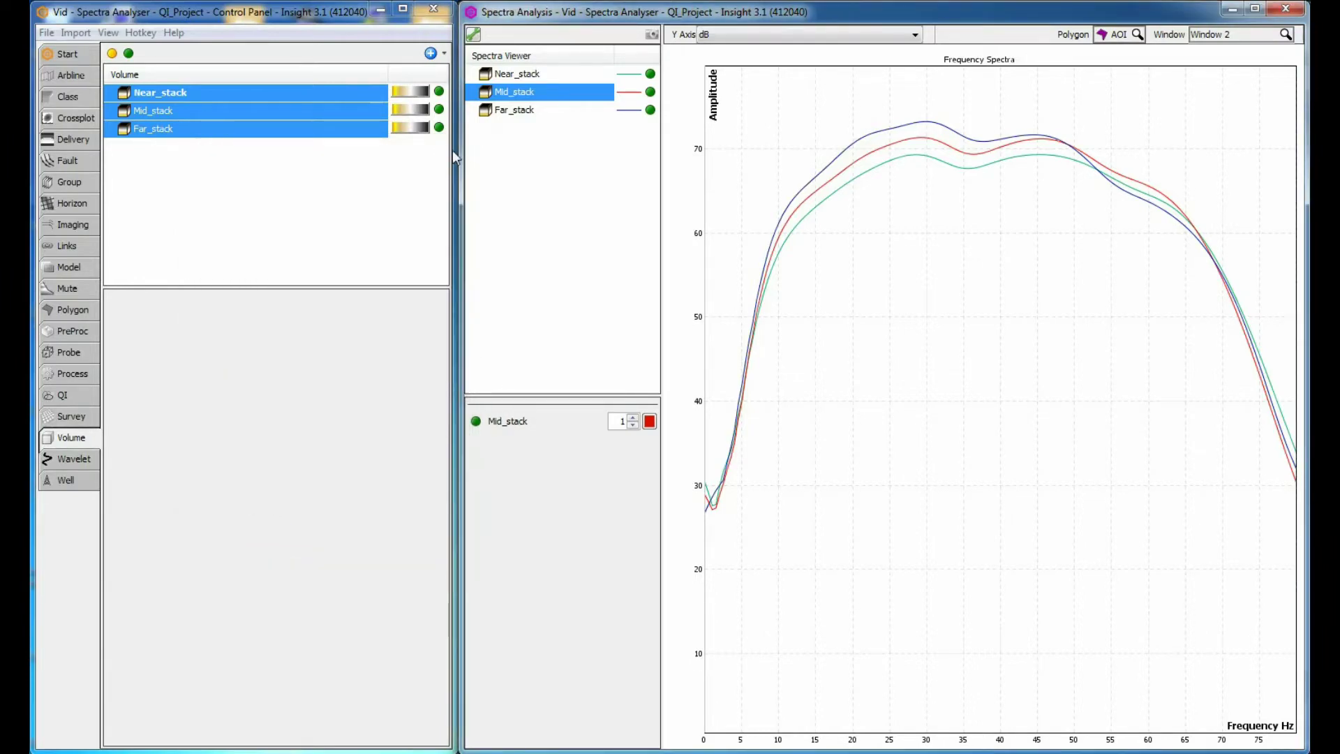
left_click(81, 461)
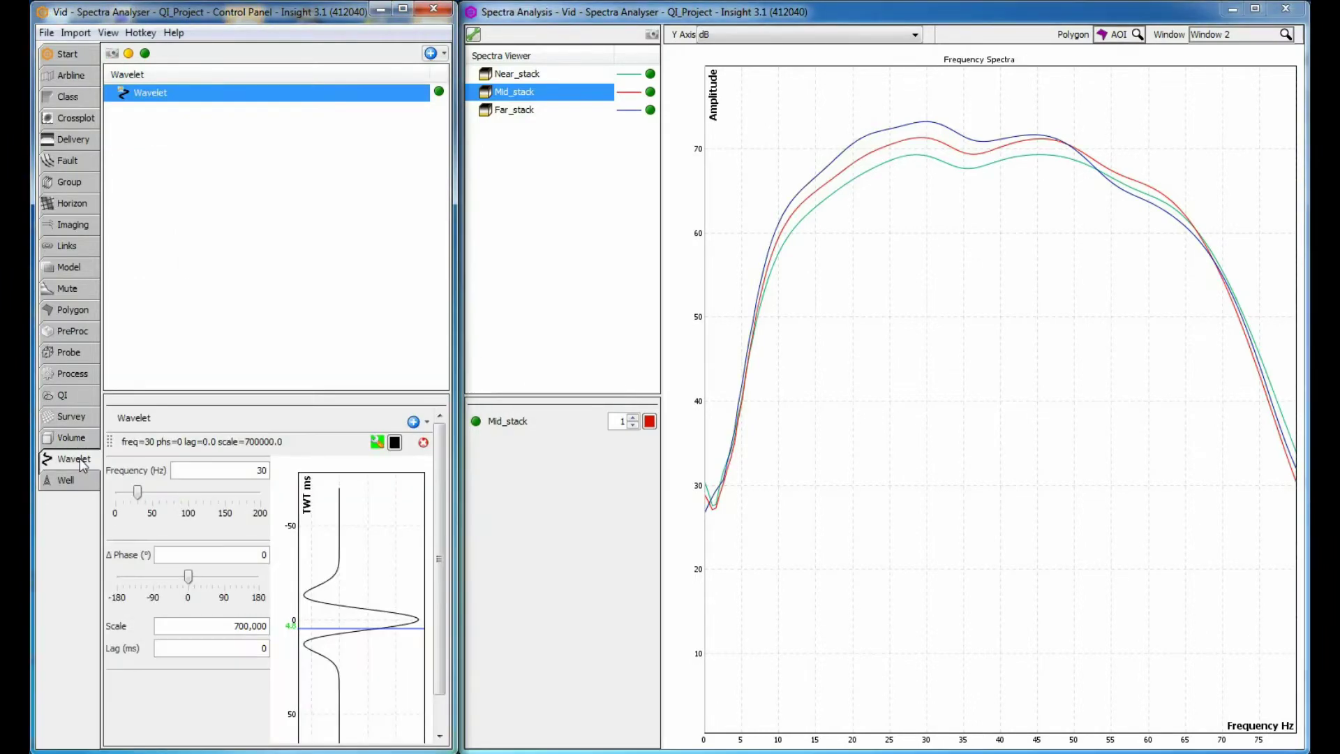
left_click_drag(290, 98, 532, 186)
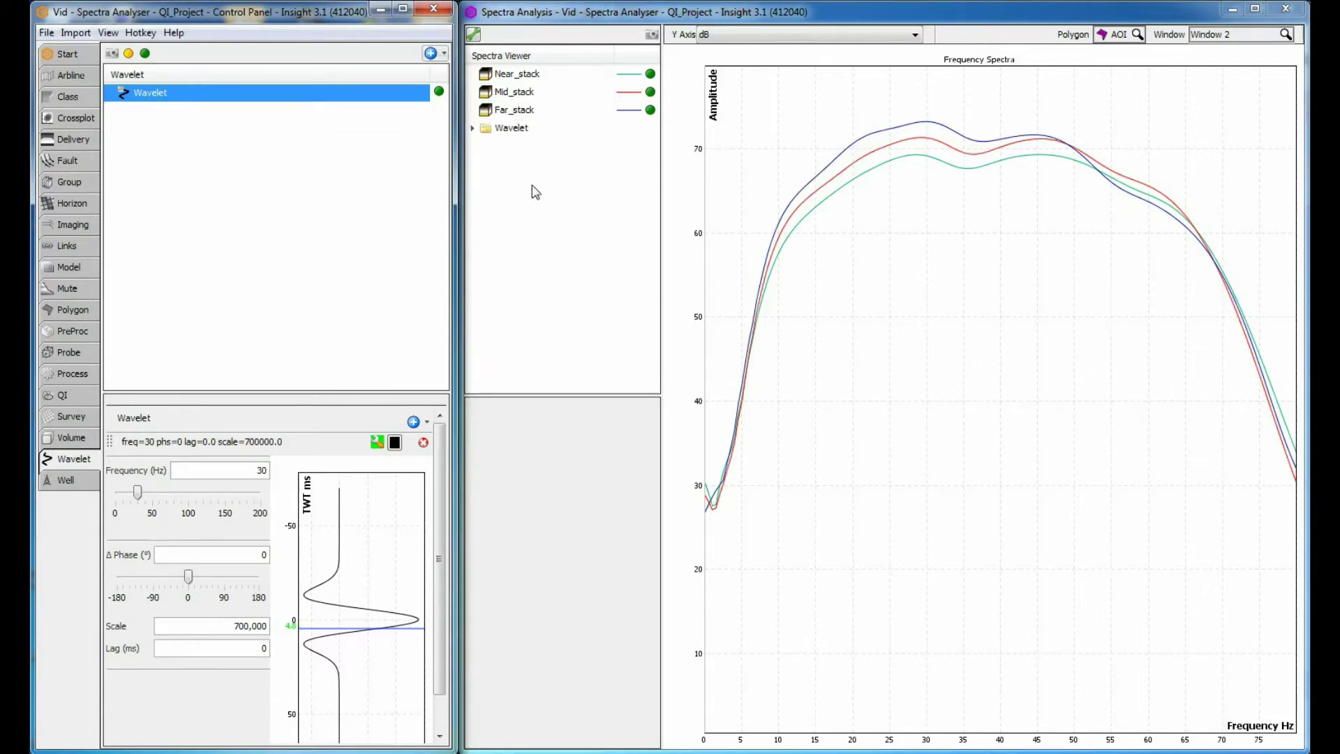
right_click(841, 287)
left_click(877, 322)
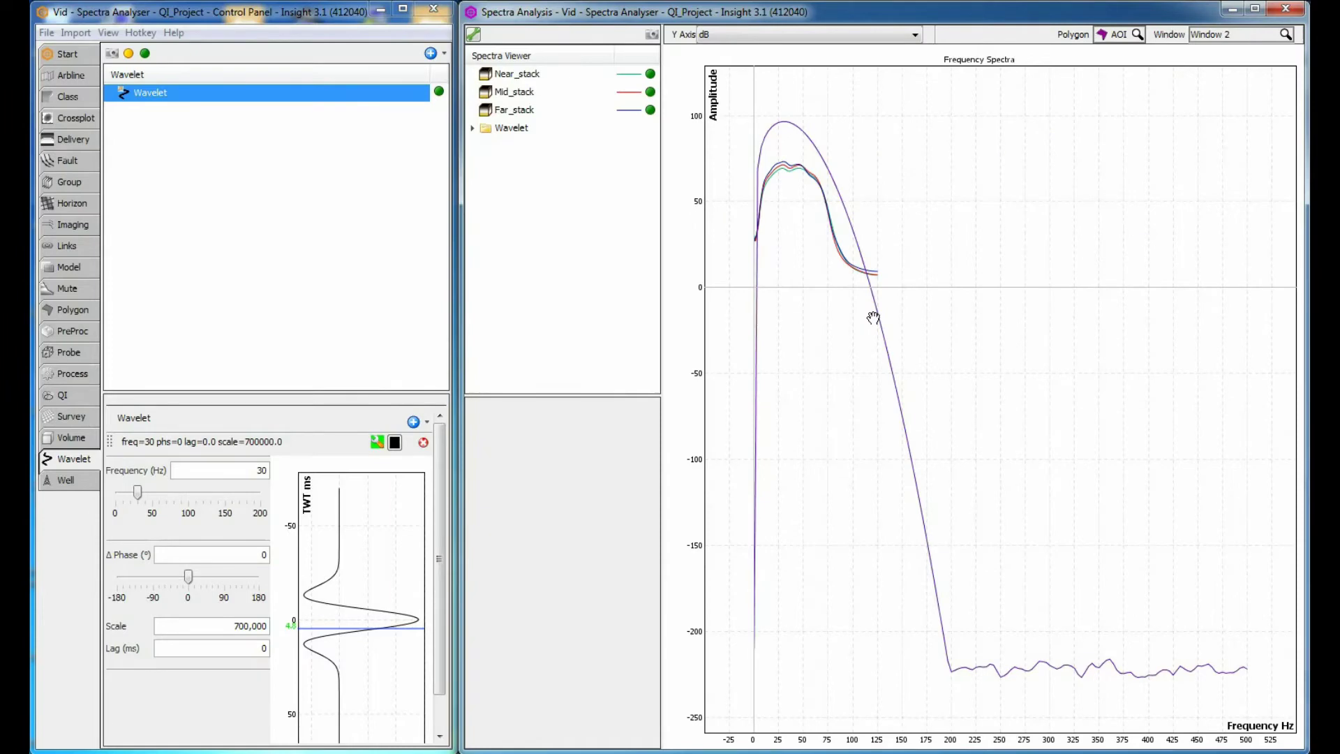
scroll(872, 314, "up", 1)
right_click(942, 286)
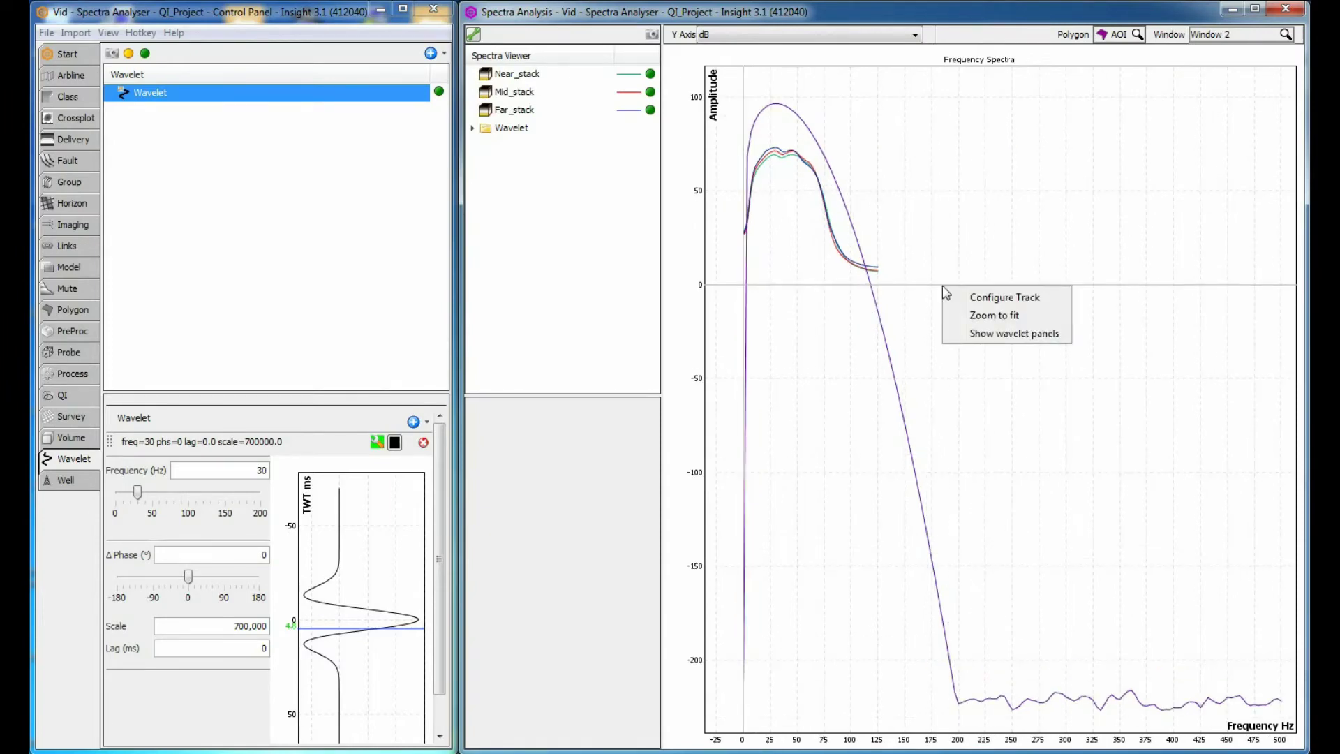
left_click(968, 335)
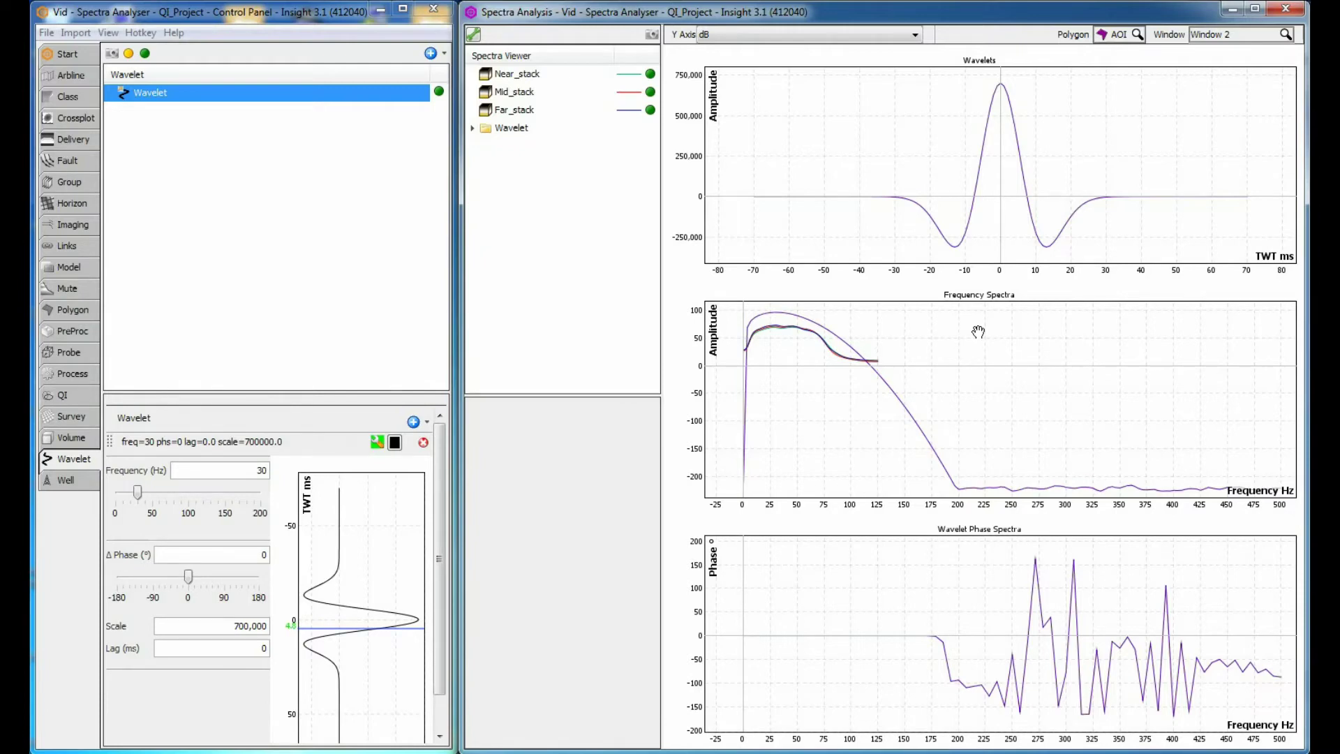
right_click(977, 332)
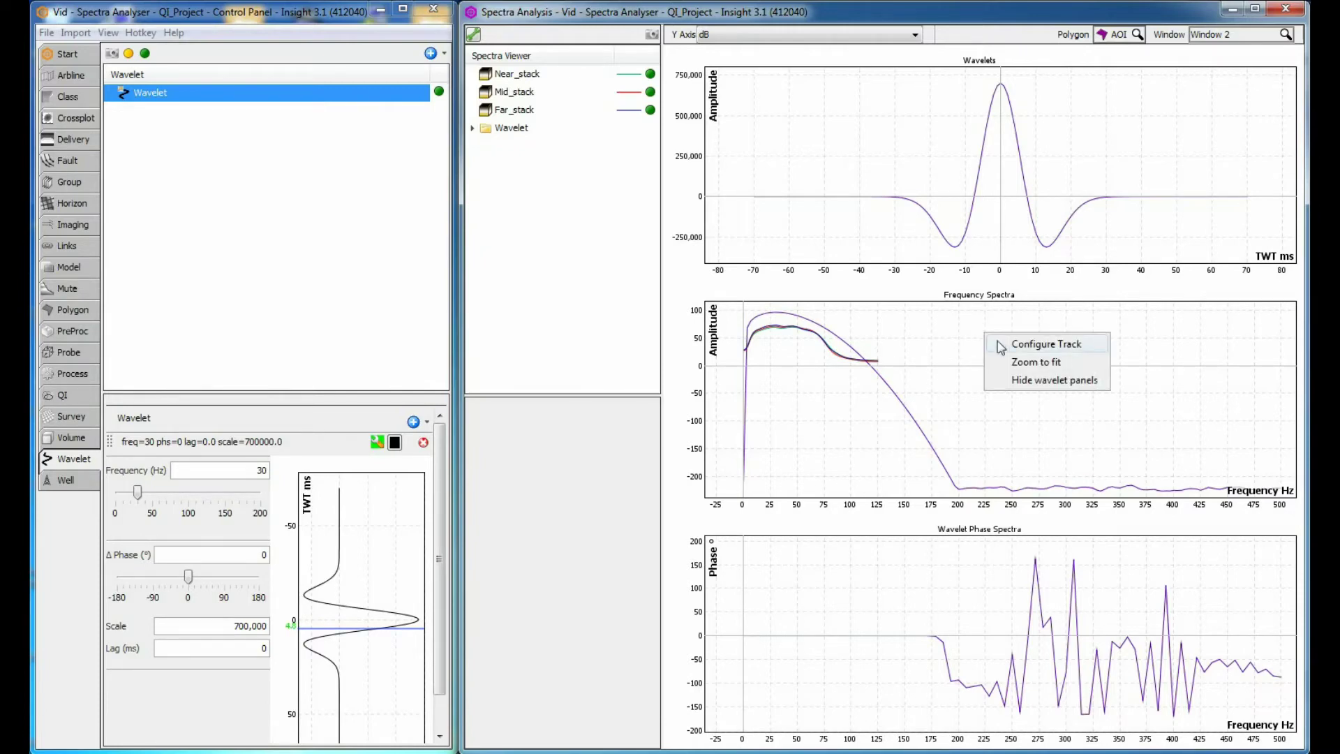
left_click(1006, 384)
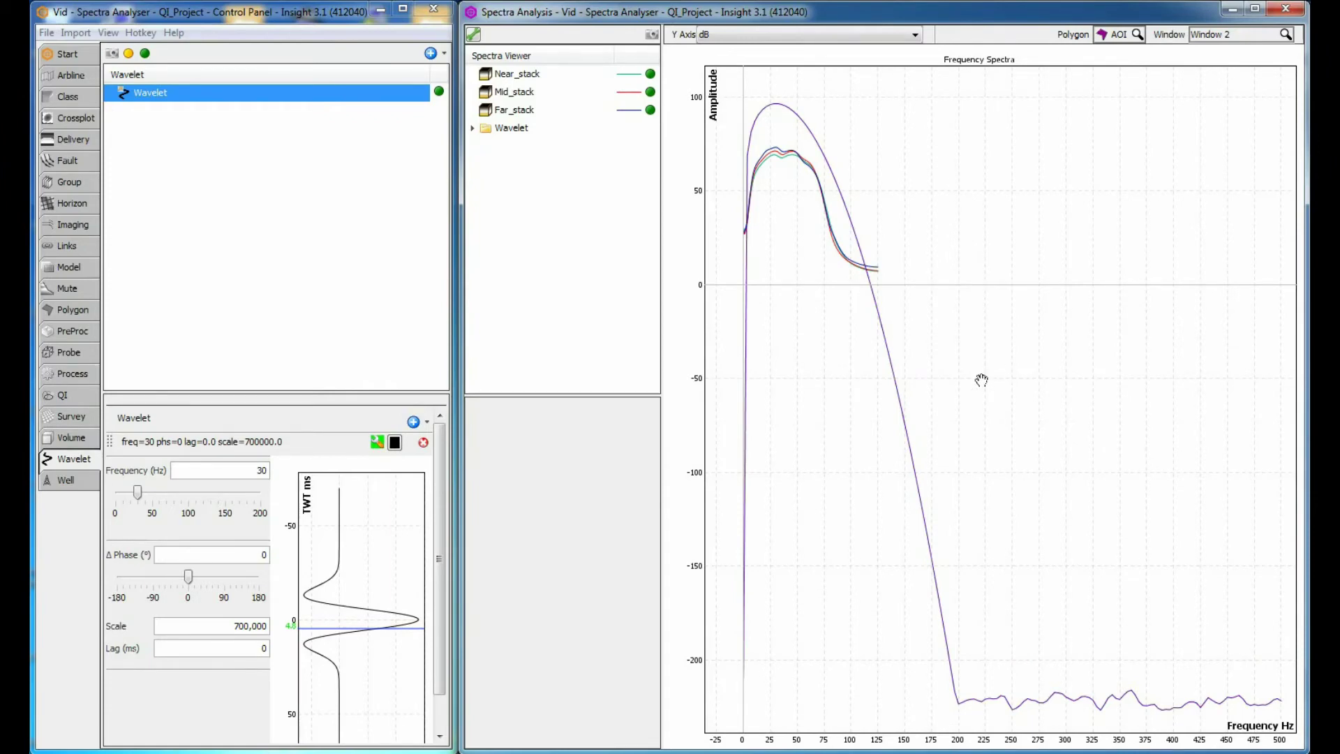
- Change the wavelet frequency to 50 Hz
double_click(263, 471)
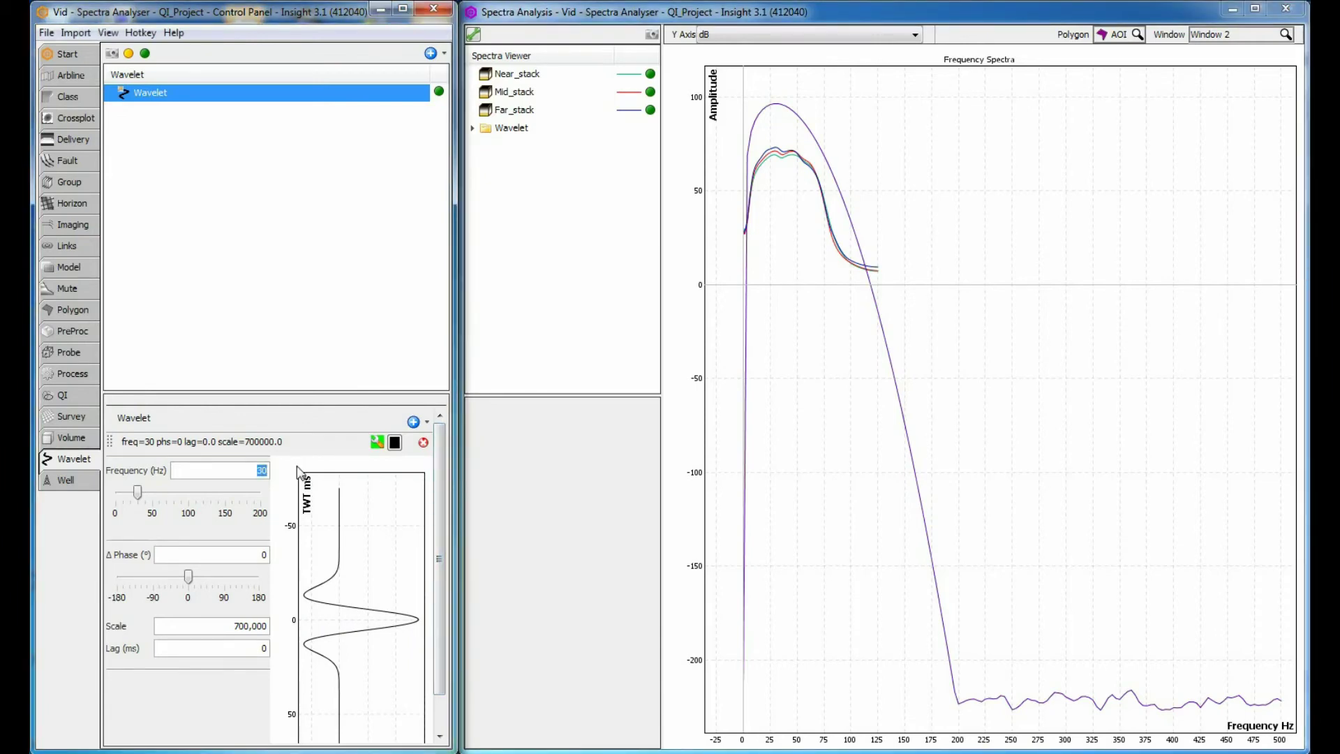
type("5")
key("Return")
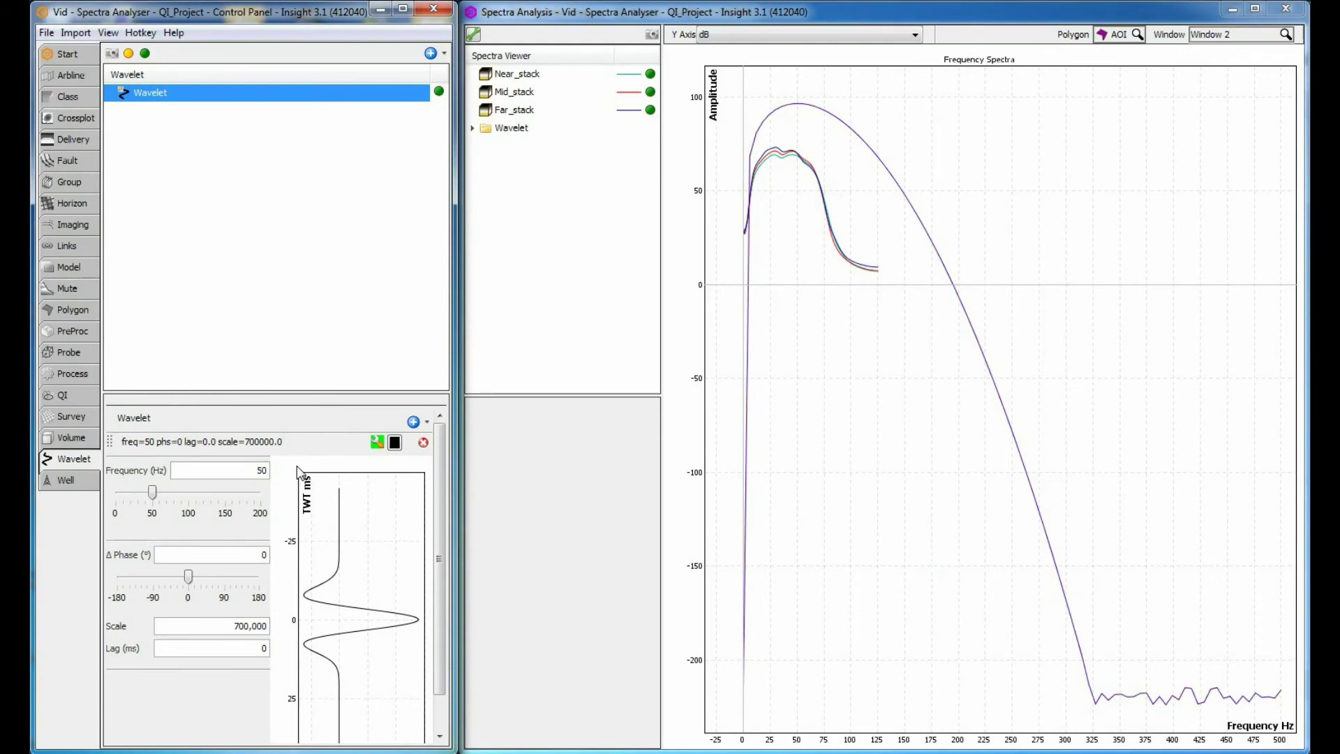